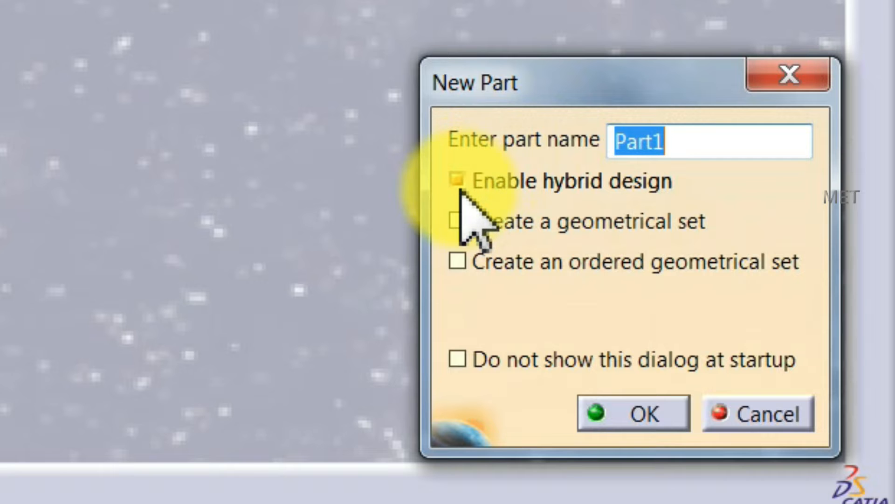
Step: Create a new part named "ms sleeve bracket" with hybrid design enabled
mouse_move(459, 186)
text(ms sleeve bracket)
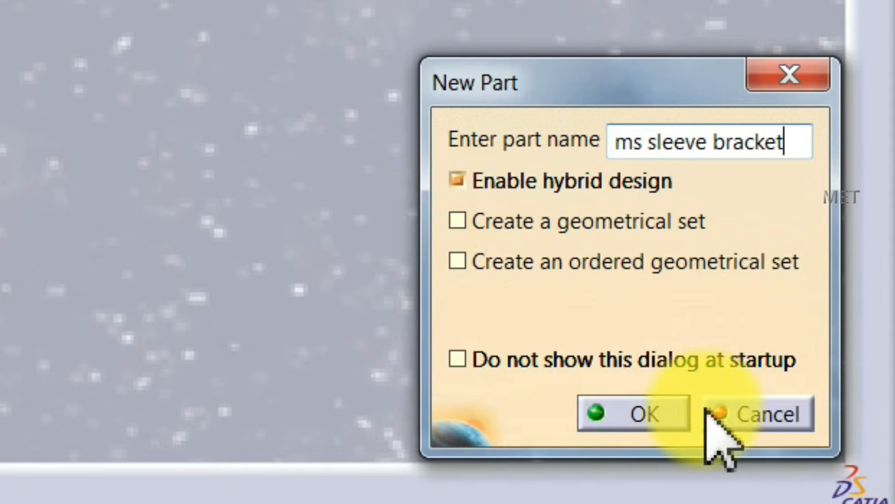
click(679, 411)
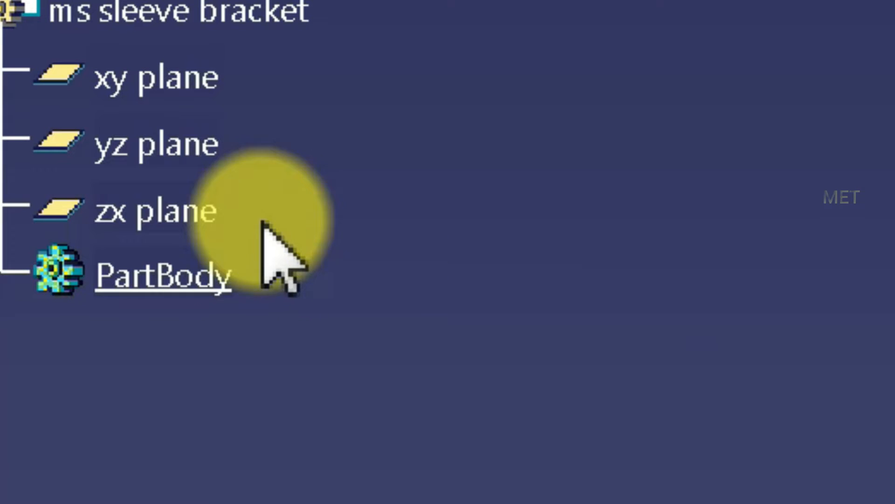
Step: Open a sketch on the zx plane and draw two circles centred on the origin, with radii about 36 mm and 58 mm
click(60, 114)
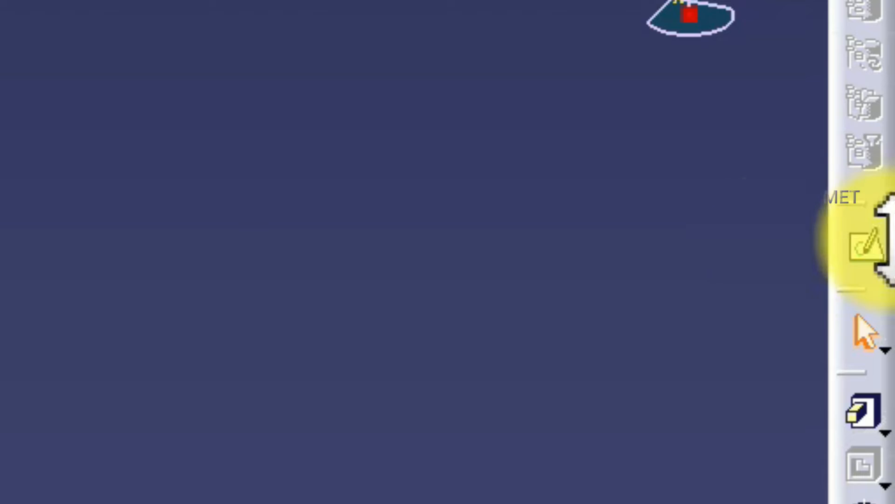
click(866, 245)
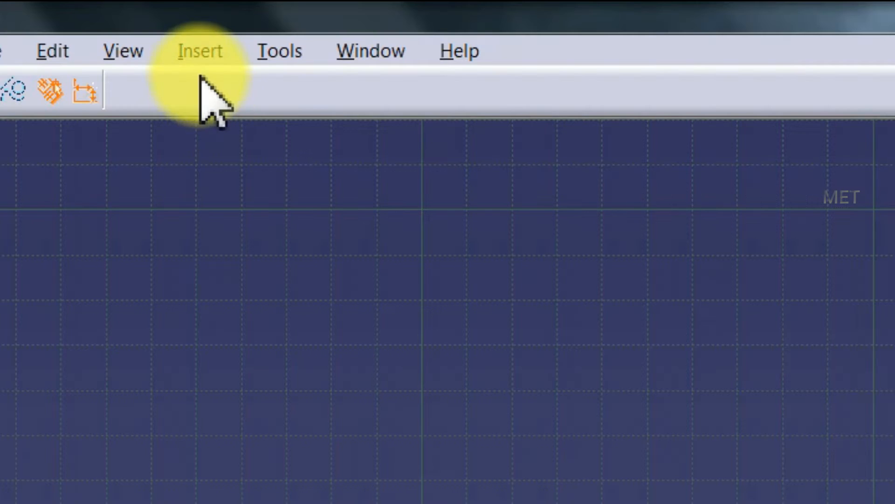
click(187, 19)
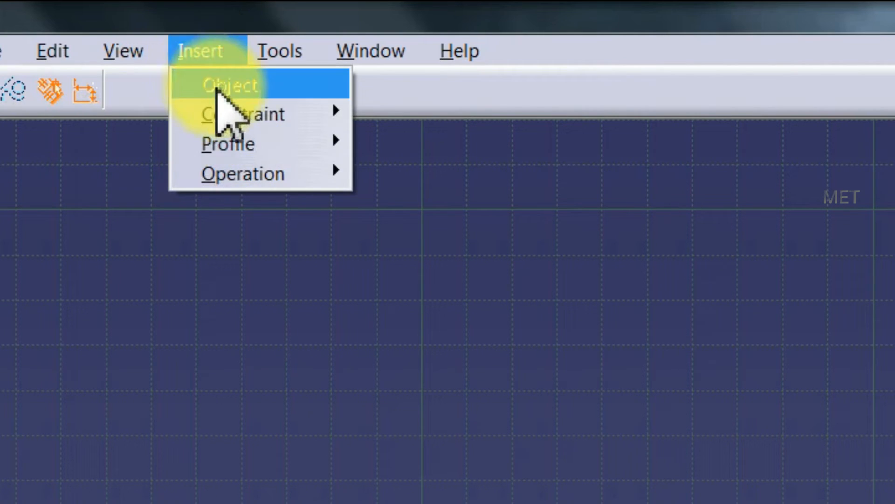
mouse_move(244, 145)
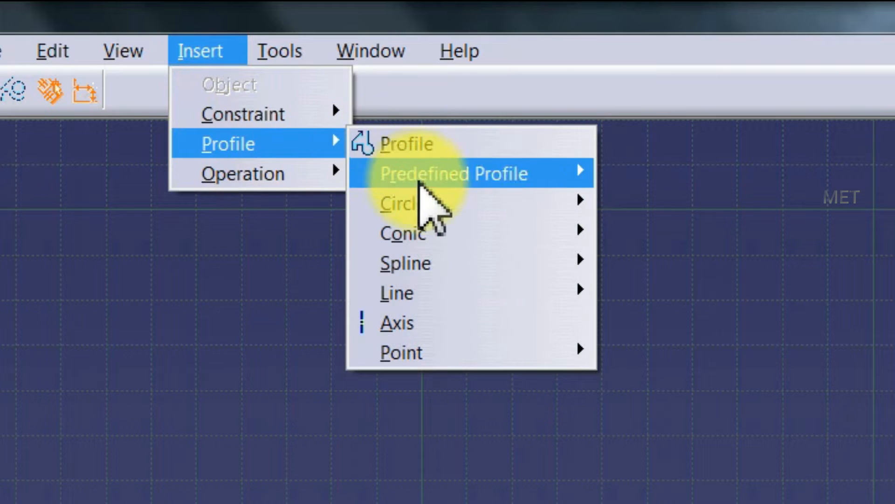
mouse_move(591, 201)
click(639, 204)
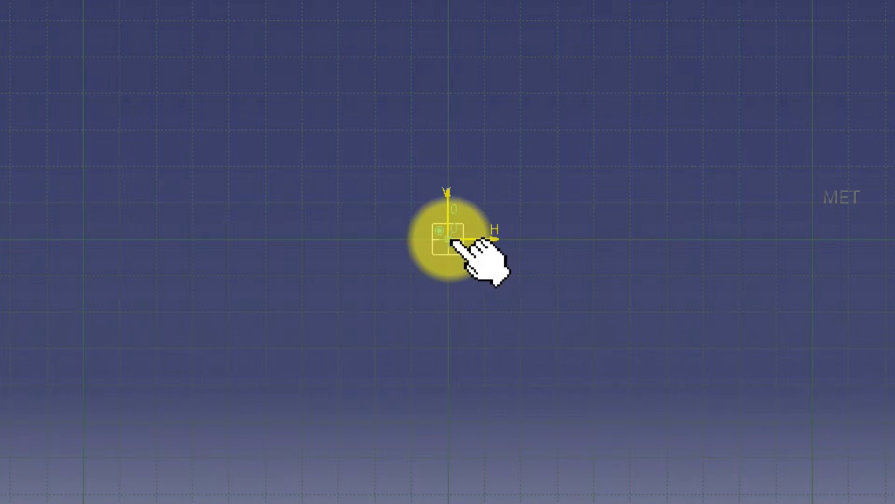
click(449, 239)
click(620, 125)
click(446, 254)
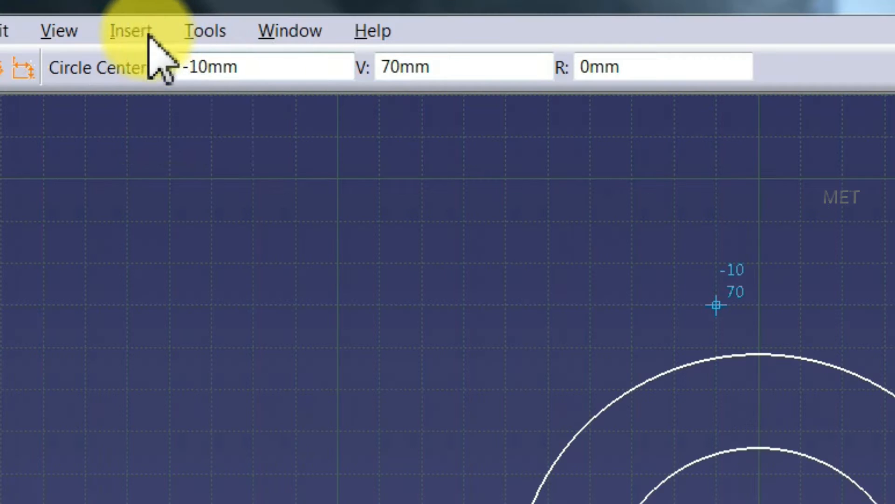
Step: Sketch a horizontal rectangle about 160 mm by 20 mm from inside the inner circle outward along the horizontal axis, extending past the outer circle
click(189, 30)
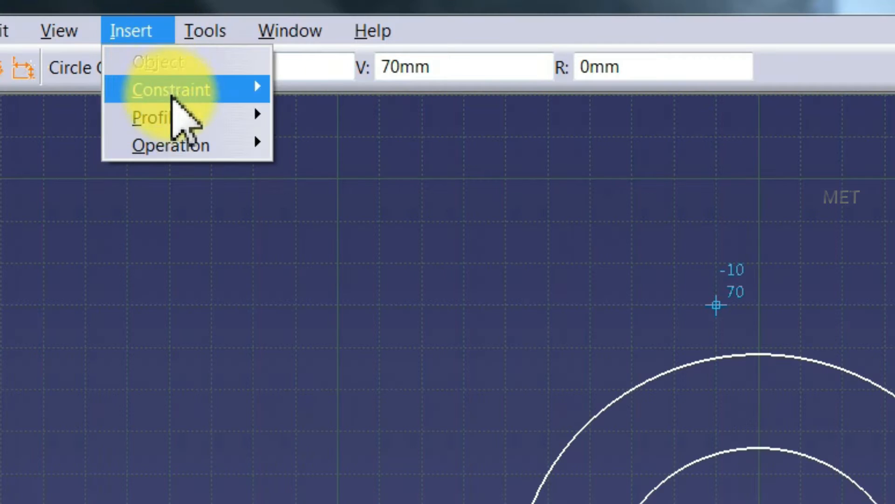
mouse_move(180, 117)
mouse_move(482, 138)
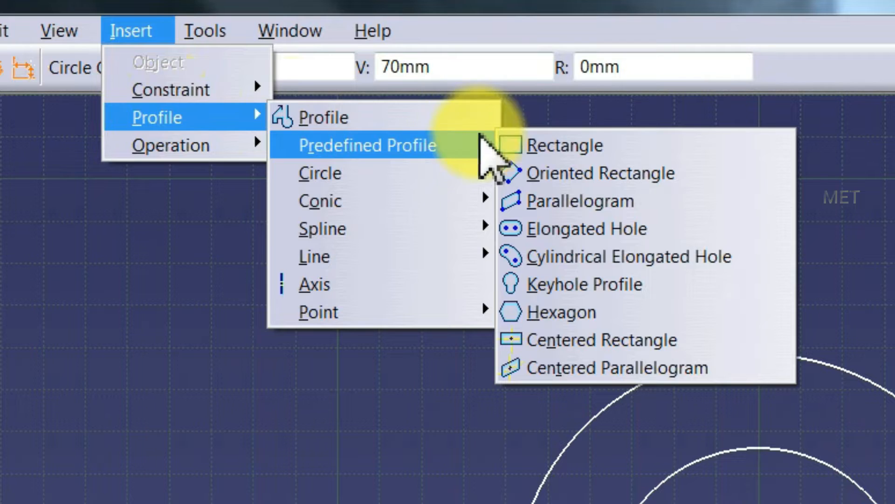
click(551, 145)
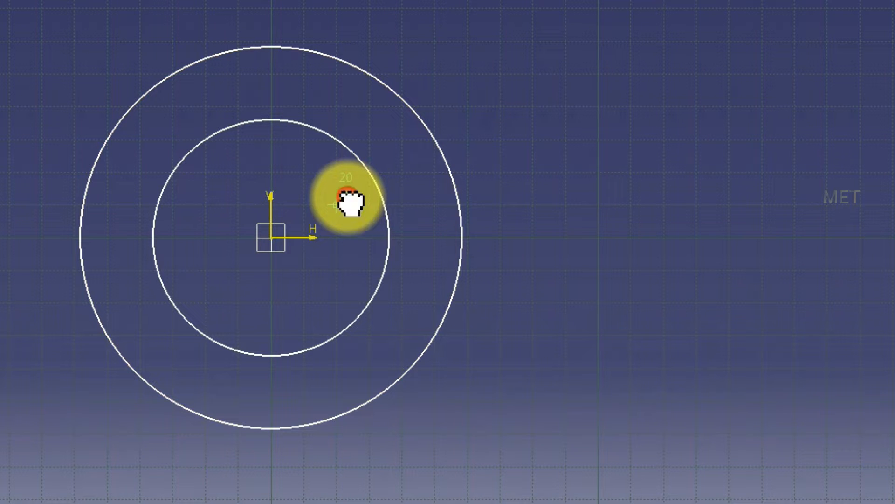
click(336, 204)
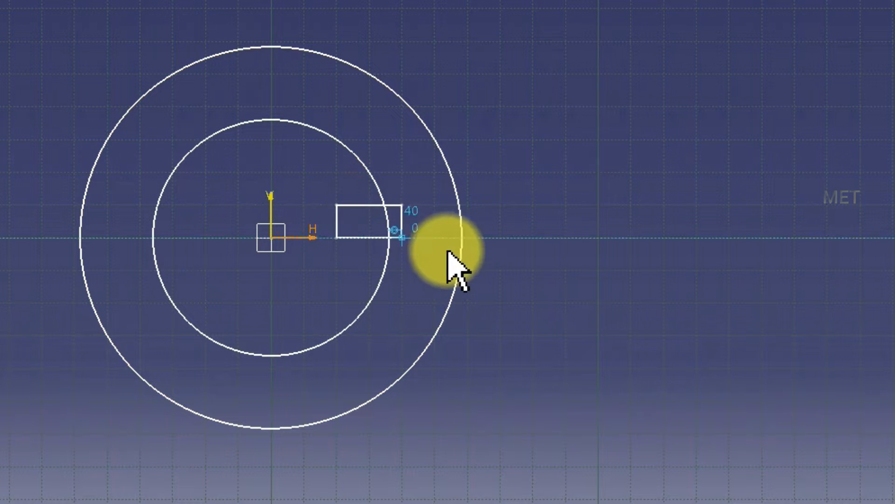
click(847, 276)
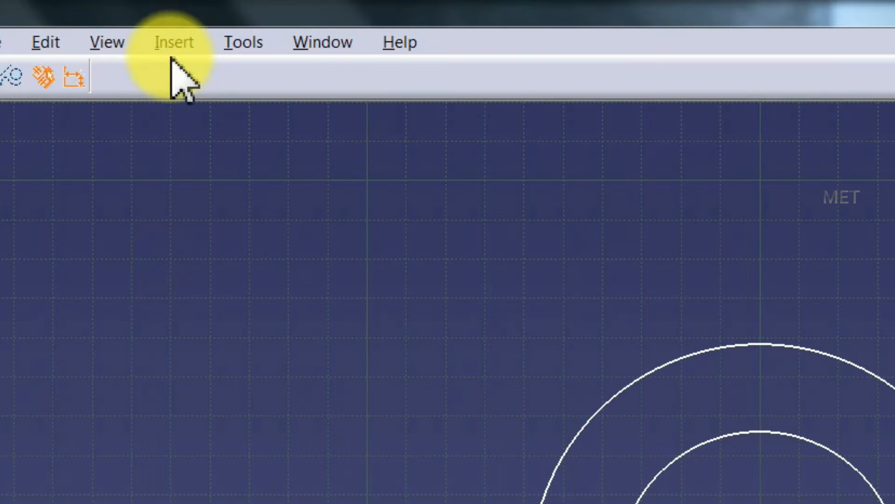
Step: Quick Trim the rectangle's segments inside the outer circle and the outer circle's arc between the two horizontal lines
click(186, 14)
mouse_move(198, 61)
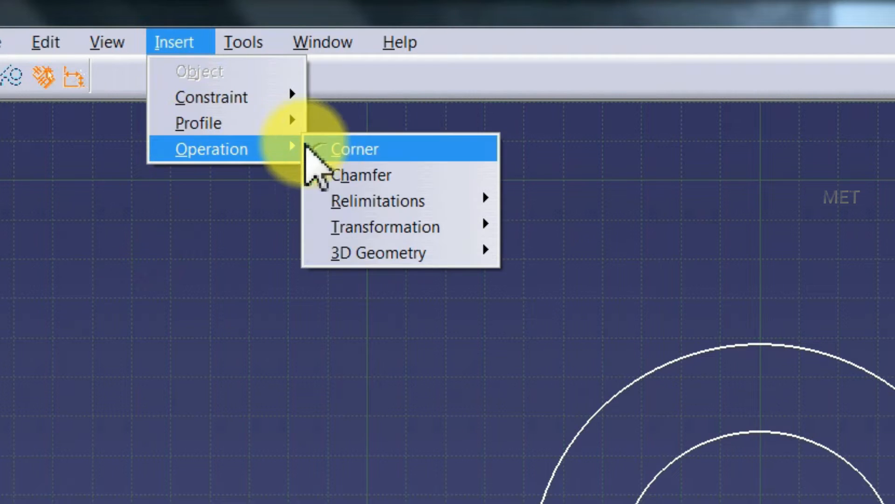
mouse_move(369, 201)
click(550, 252)
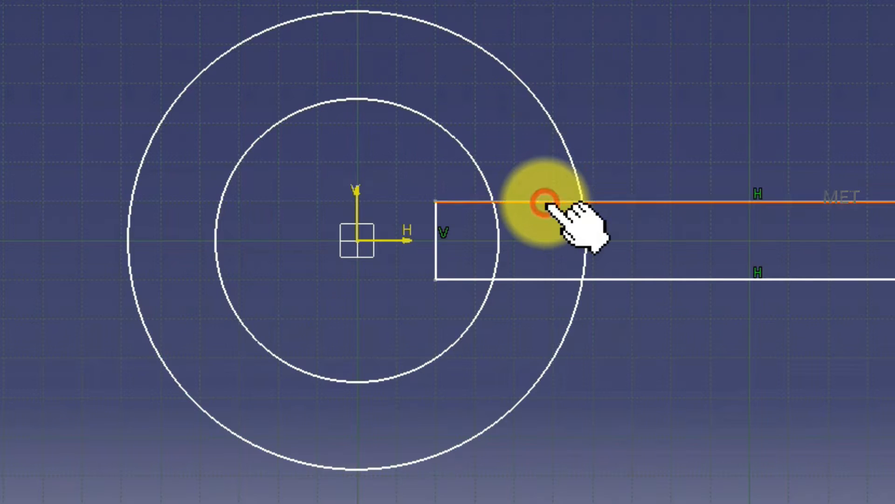
click(545, 203)
click(536, 281)
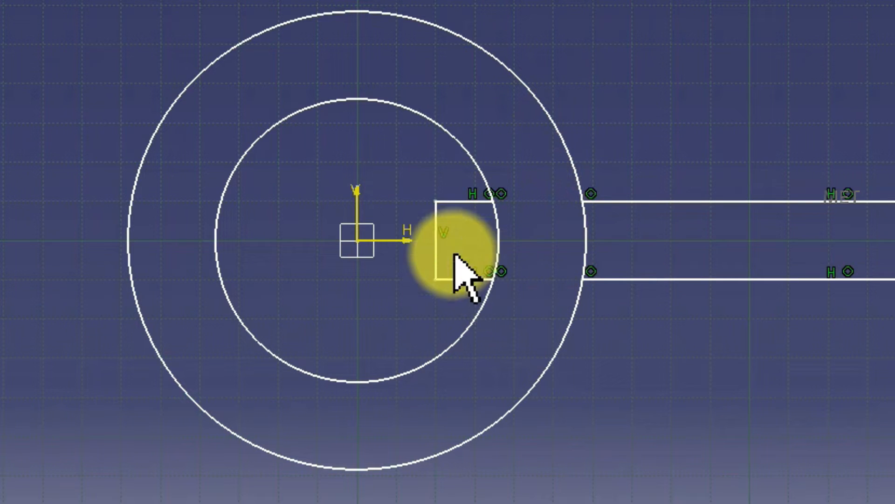
click(437, 239)
click(480, 278)
click(584, 247)
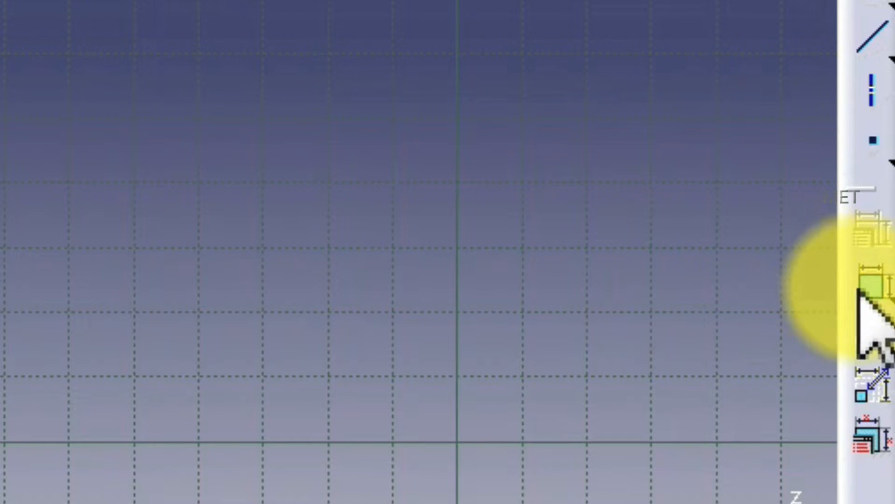
Step: Dimension the outer arc's radius and the inner circle's diameter
click(886, 397)
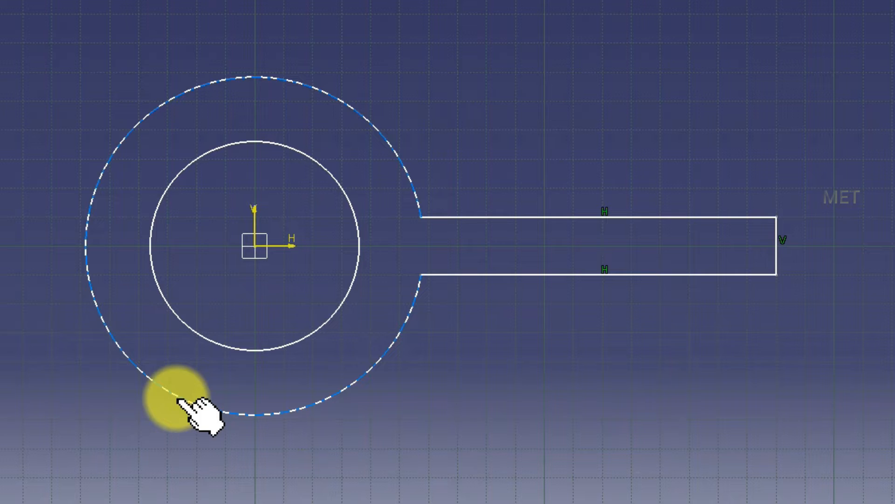
click(179, 400)
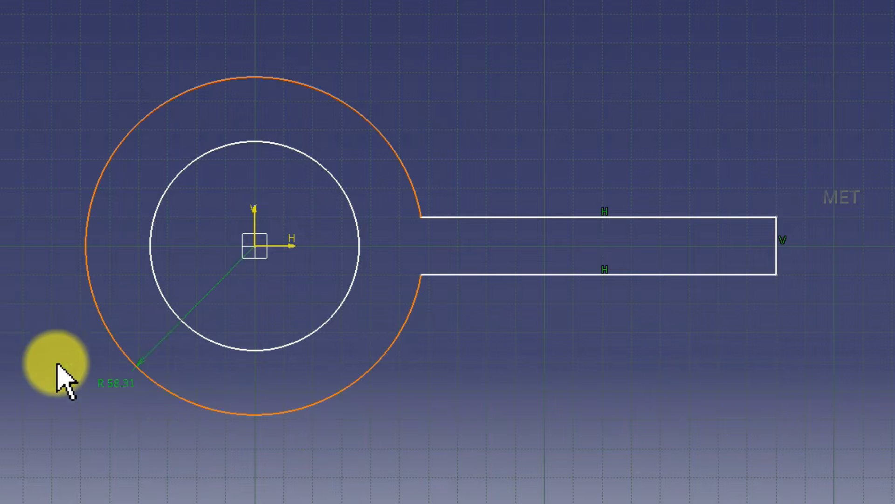
click(47, 306)
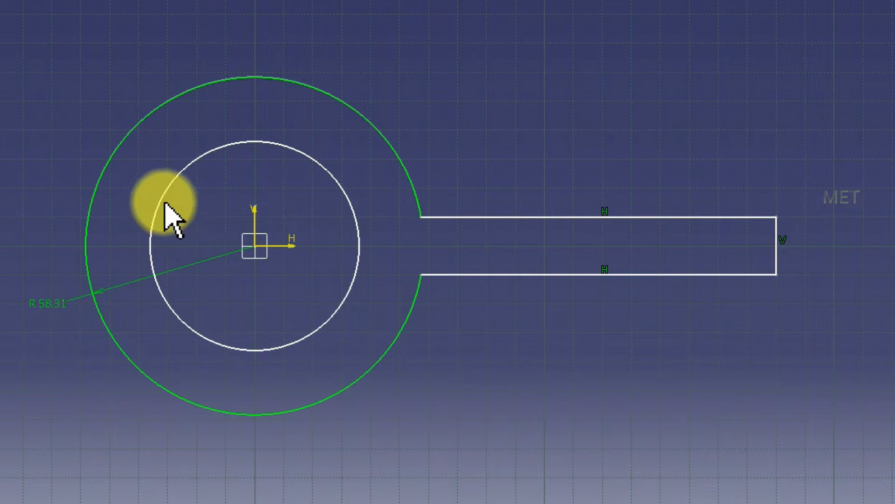
click(162, 197)
click(68, 80)
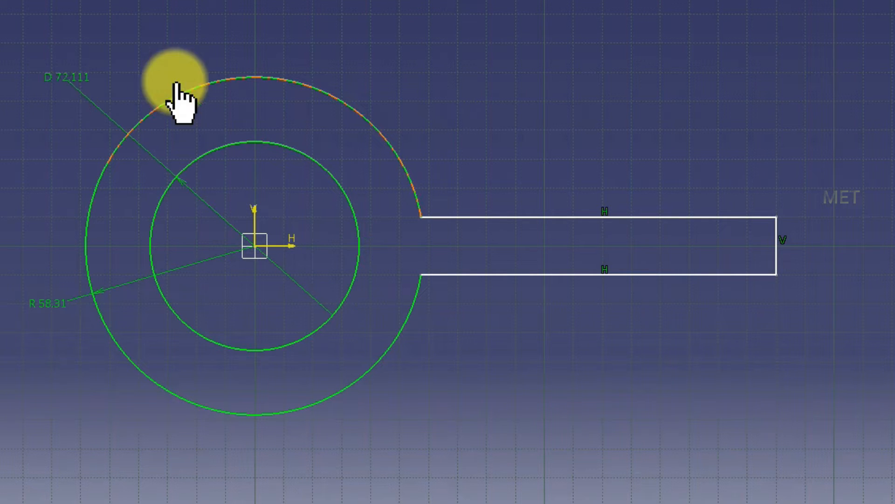
Step: Dimension the arm's end from the vertical axis, its lower edge from the horizontal axis, and its width
click(256, 213)
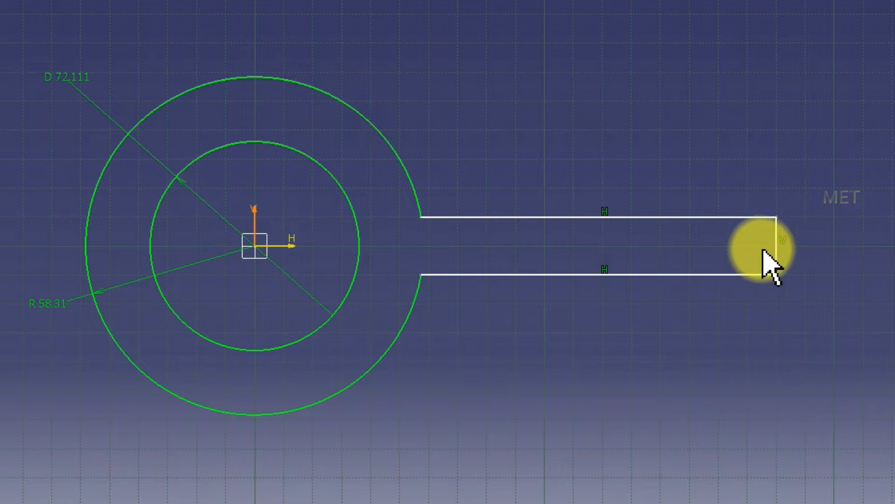
click(775, 252)
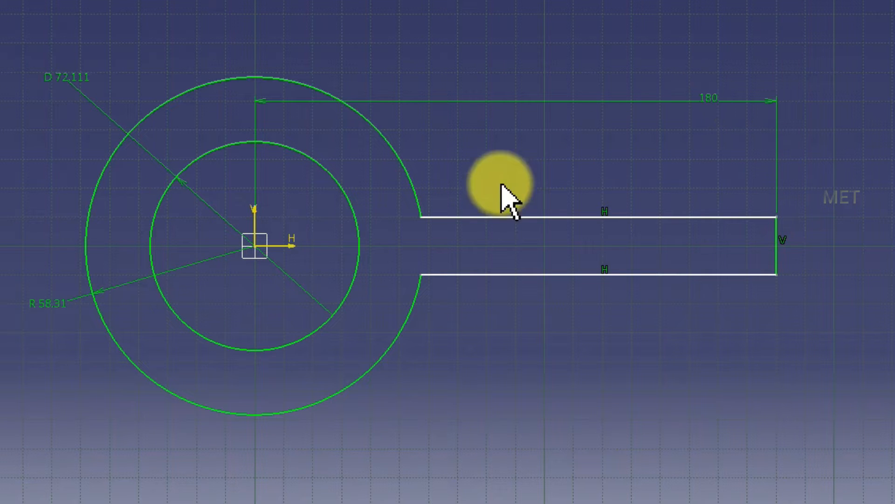
click(294, 248)
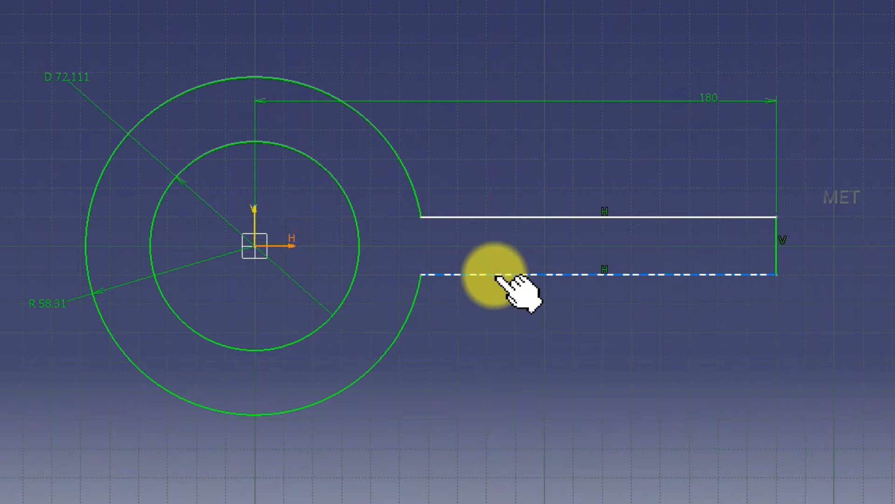
click(508, 327)
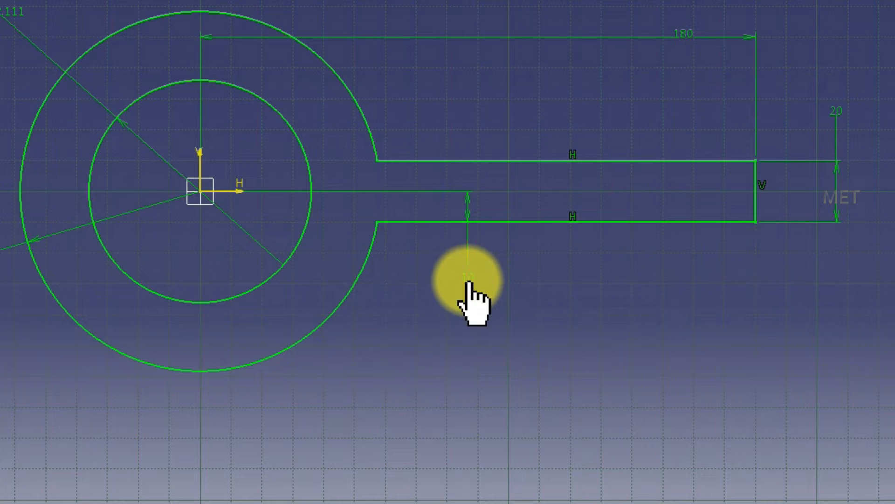
Step: Set the arm's lower edge 8 mm from the horizontal axis and the arm's width to 16 mm
double_click(467, 278)
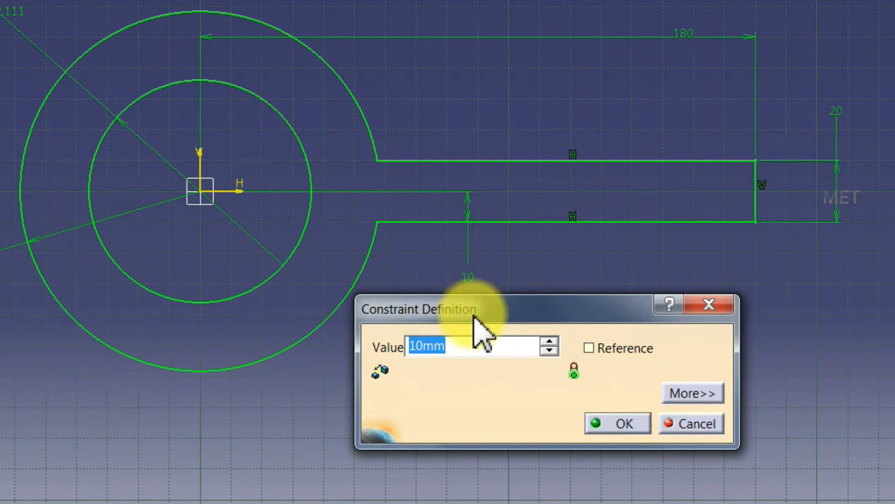
text(8)
click(606, 424)
double_click(677, 112)
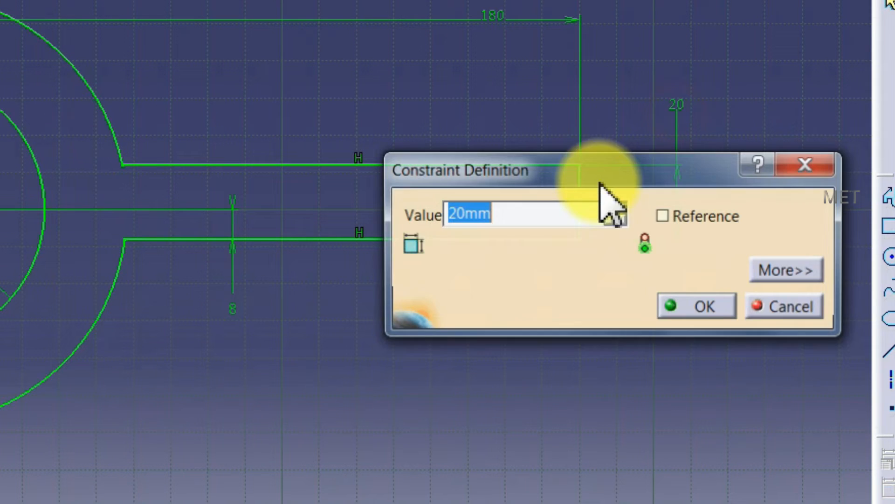
click(687, 305)
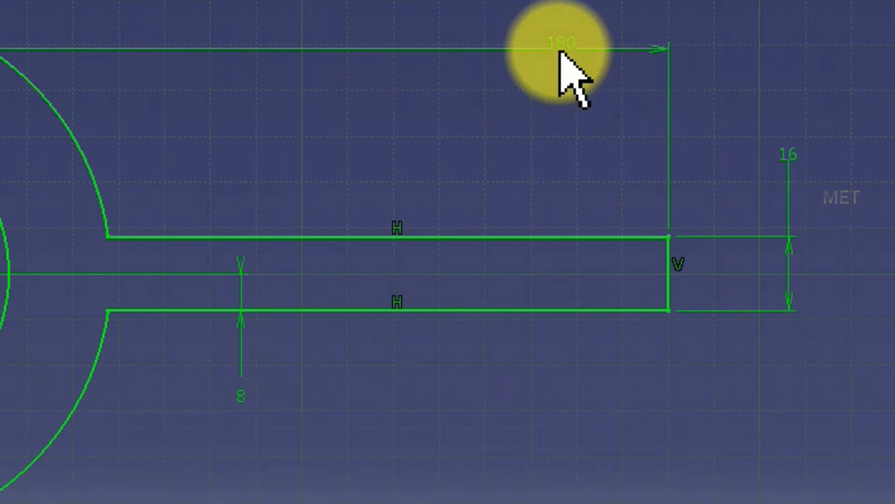
Step: Set the distance from the vertical axis to the arm's end line to 100 mm
double_click(561, 45)
text(10)
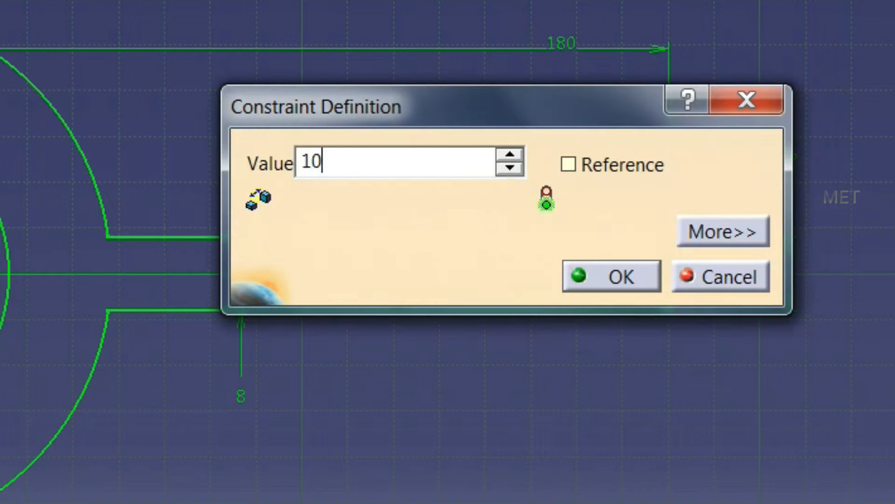
text(0)
click(625, 283)
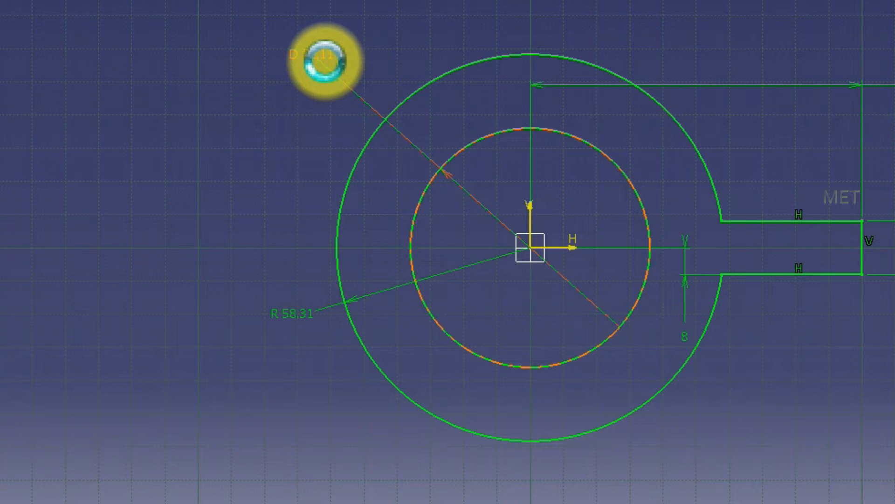
Step: Set the inner circle's diameter to 50 mm and the outer arc's dimension to a diameter of 75 mm, and exit the sketch
double_click(323, 57)
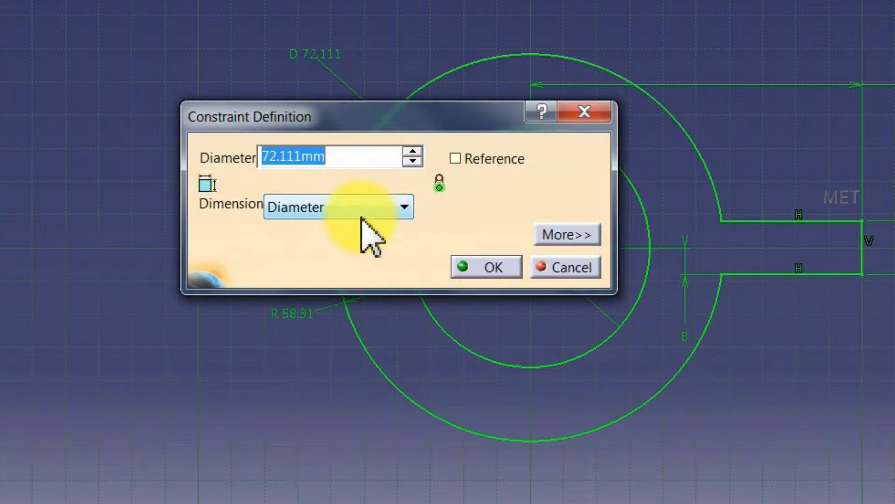
text(50)
click(481, 275)
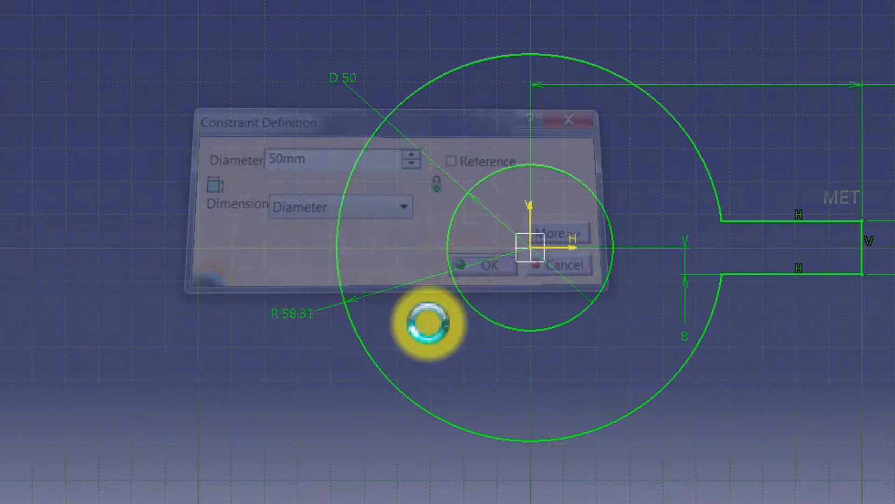
double_click(259, 224)
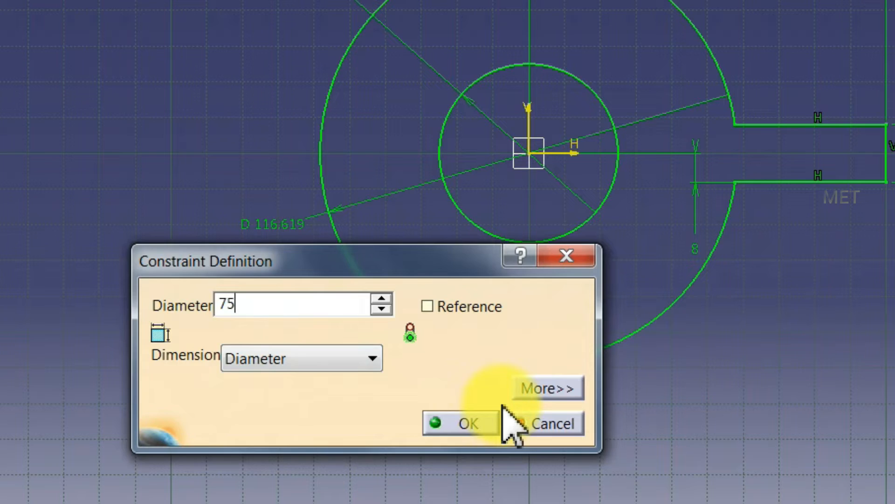
click(465, 423)
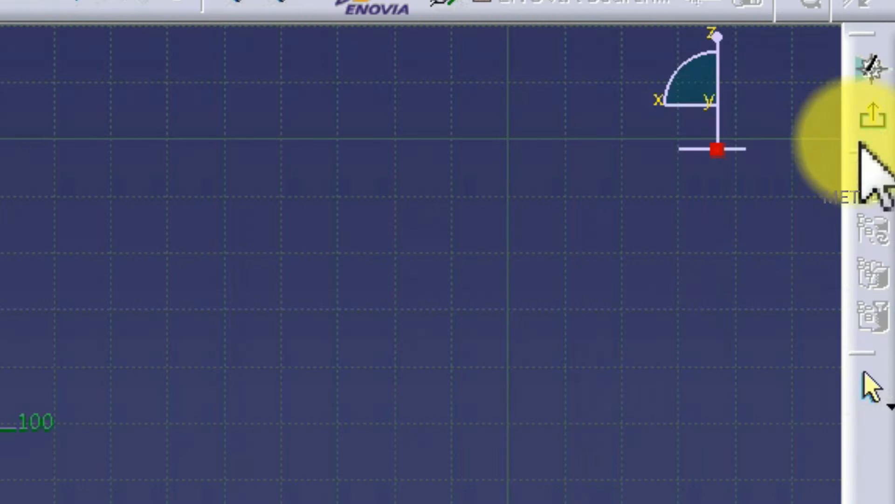
click(867, 131)
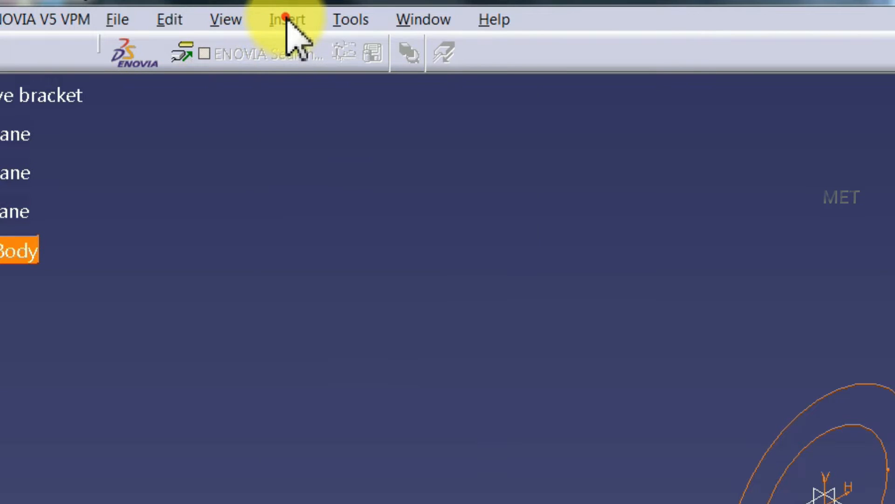
Step: Pad the ring-and-arm sketch 63 mm in the reversed direction
click(286, 19)
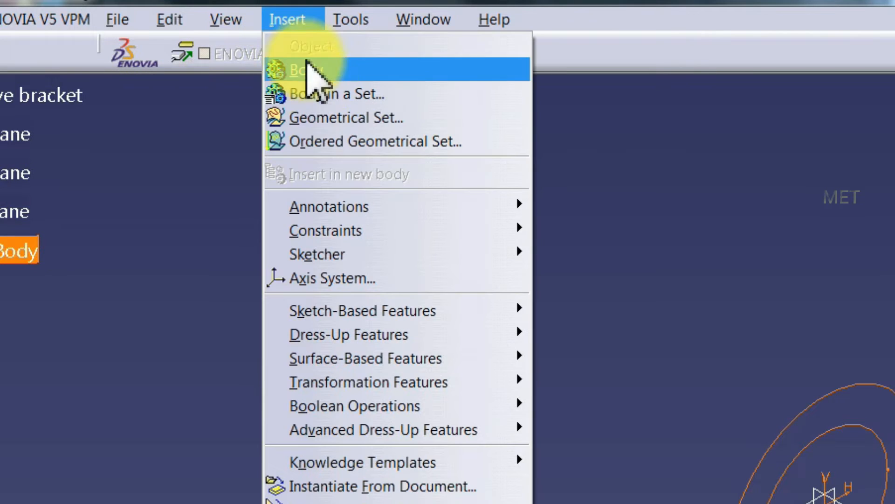
mouse_move(368, 316)
click(569, 307)
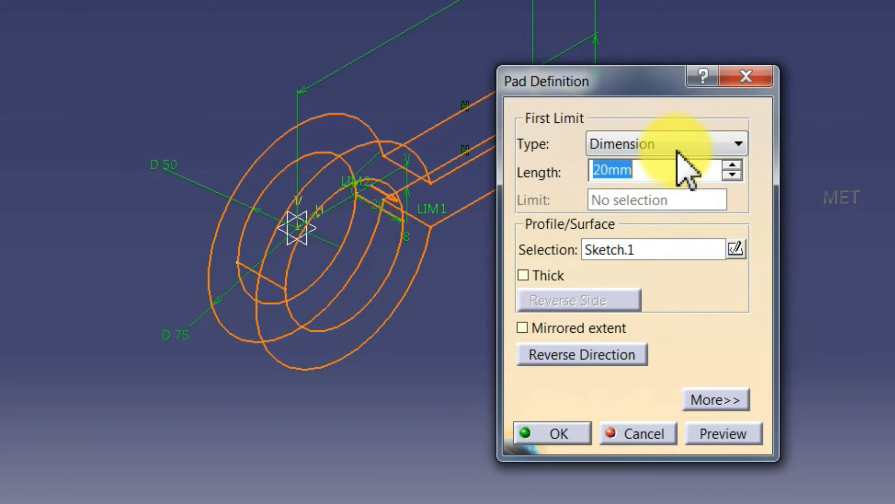
click(561, 358)
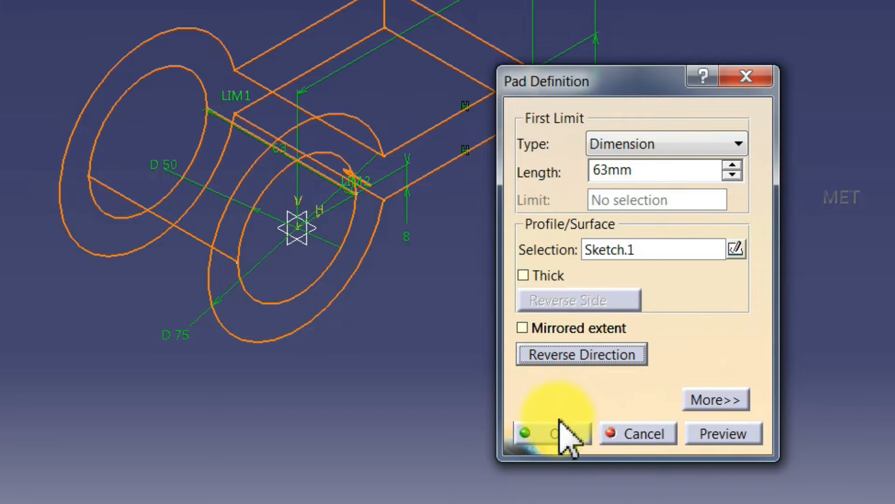
click(560, 433)
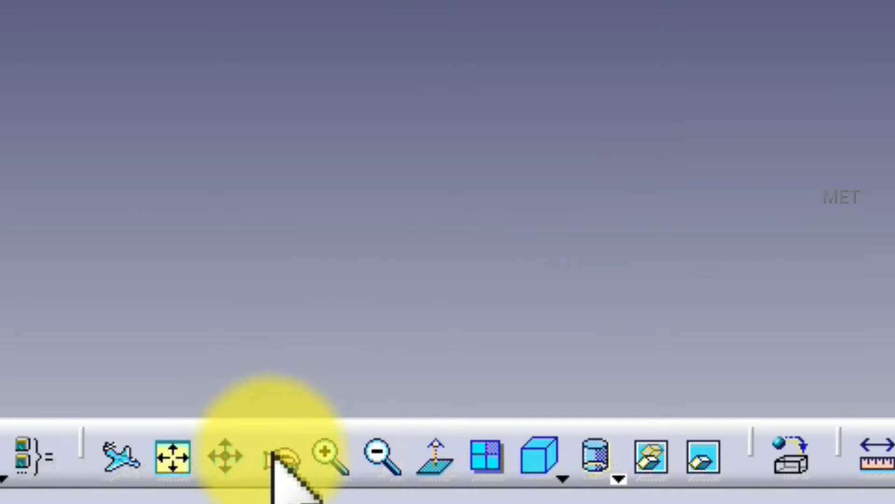
Step: Start a sketch on the pad's front face and project the ring's outer arc and the arm's upper edge into it
click(275, 459)
drag(258, 368, 566, 310)
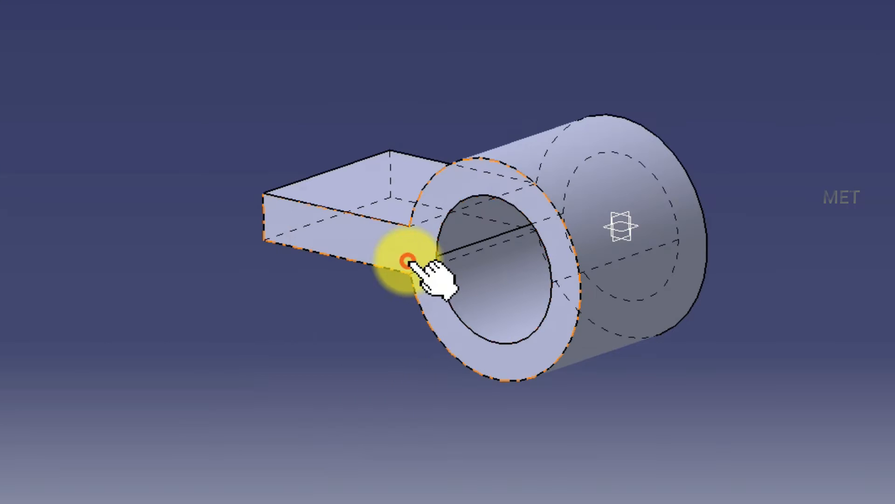
click(408, 261)
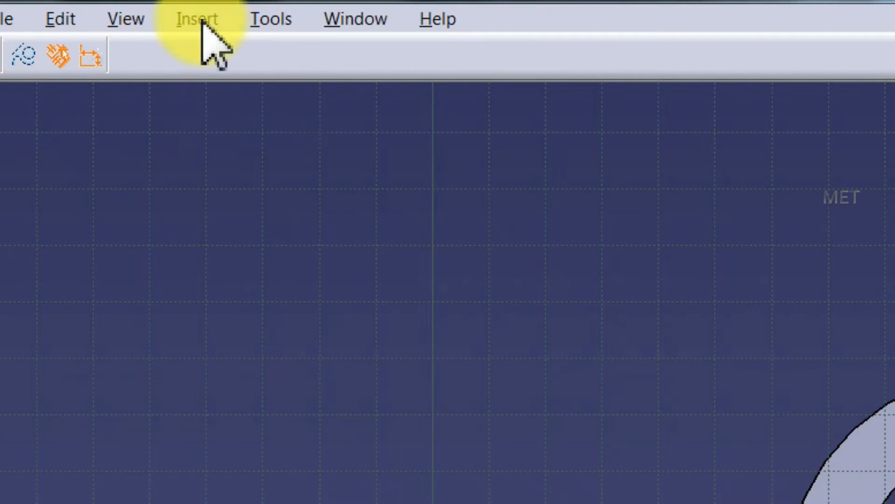
click(187, 21)
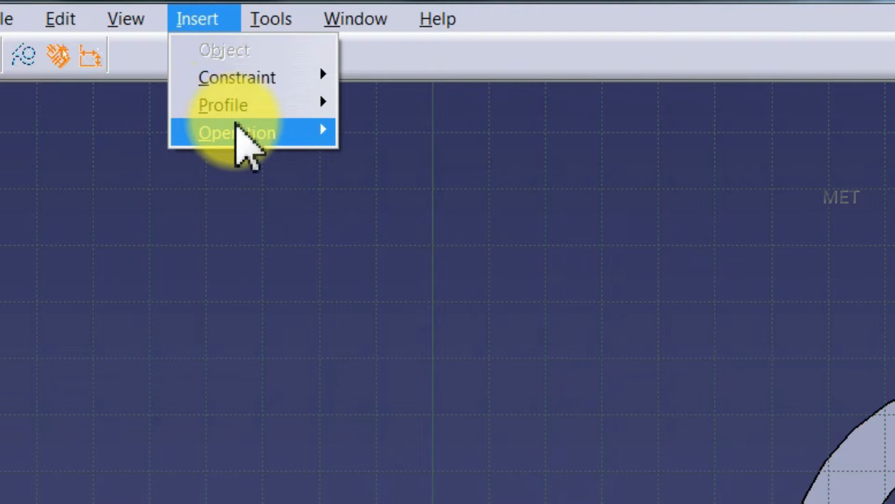
mouse_move(222, 65)
mouse_move(447, 243)
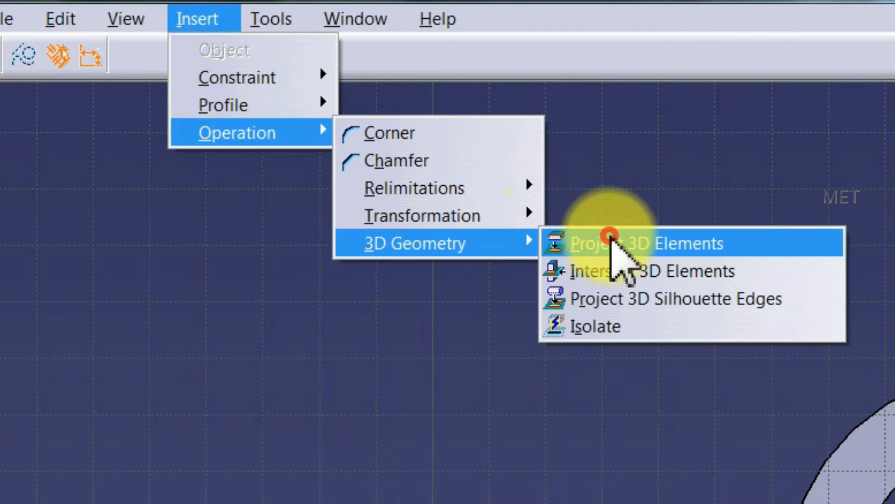
click(613, 242)
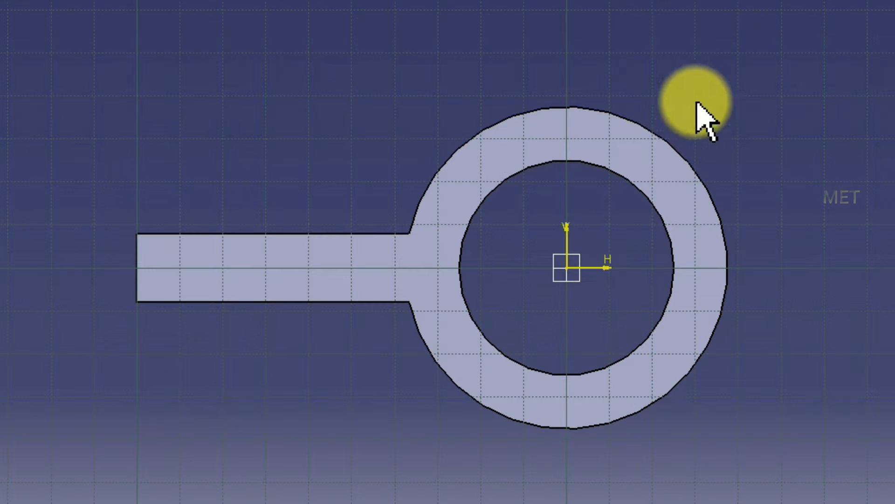
click(671, 149)
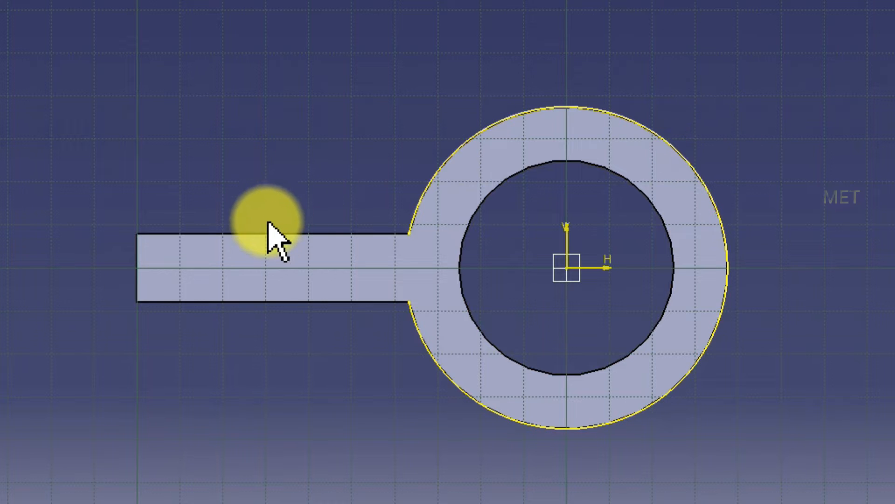
click(261, 233)
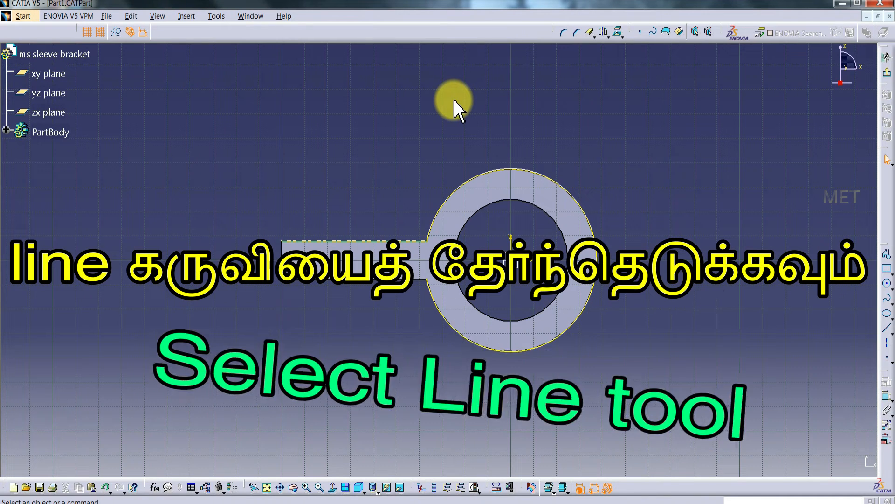
Step: Sketch a line about 117.5 mm long along the horizontal axis from the ring's outer edge, through the ring, into the arm
click(188, 17)
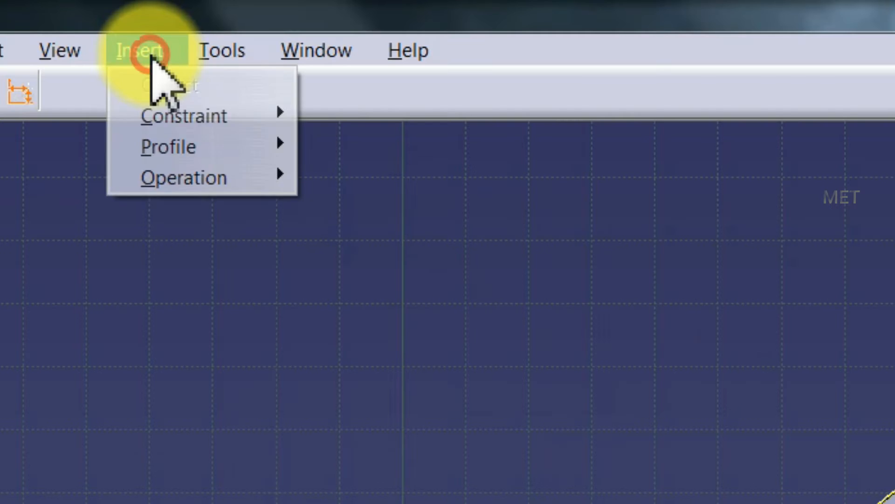
mouse_move(202, 49)
mouse_move(380, 299)
click(579, 310)
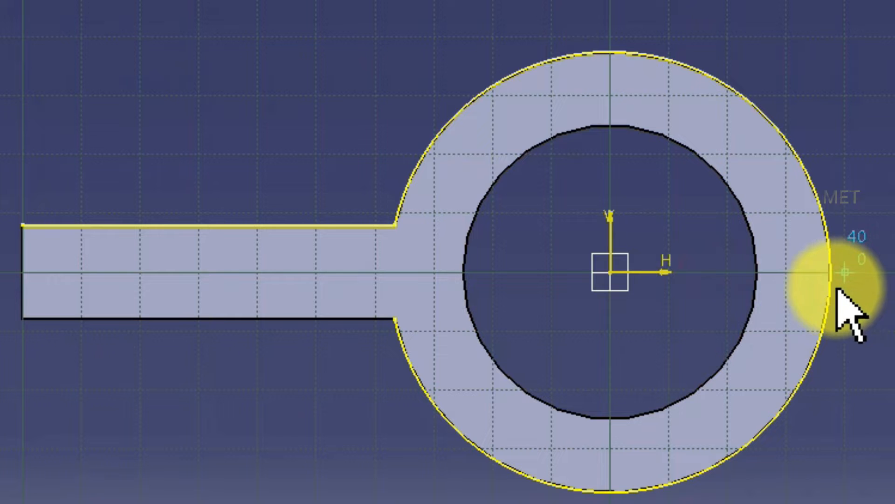
click(830, 274)
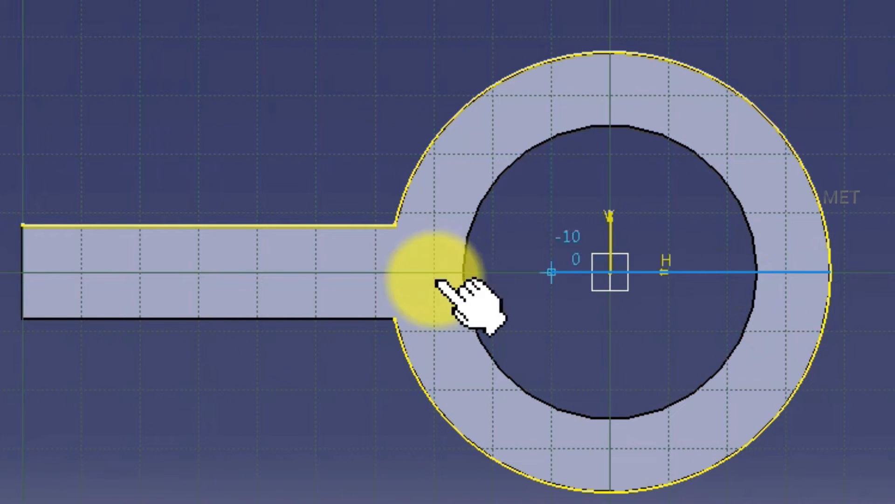
click(140, 275)
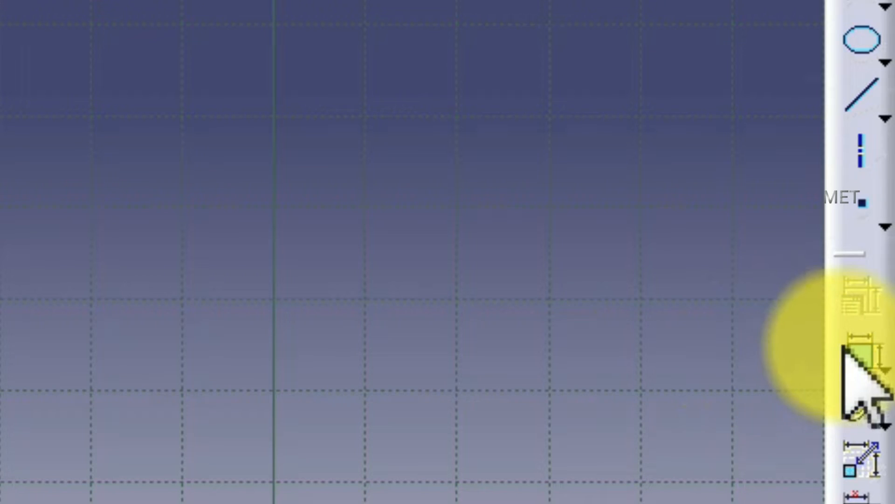
Step: Dimension the horizontal line's length and set it to 65 mm
click(844, 348)
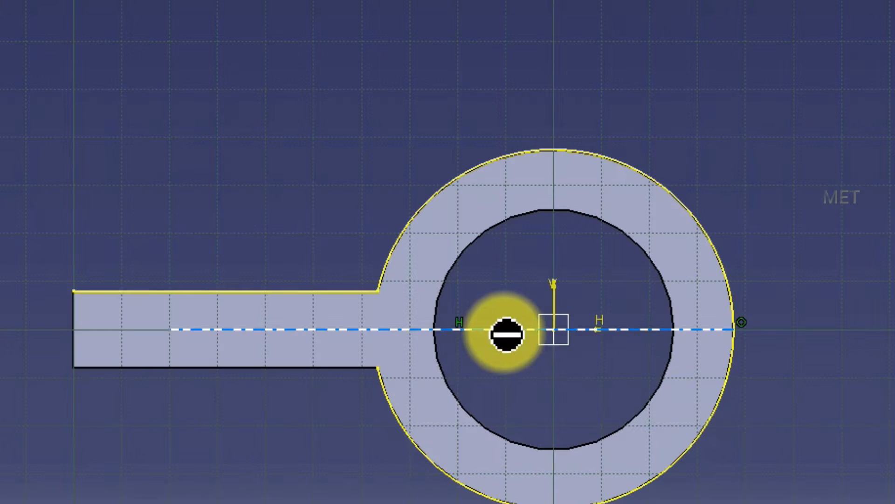
click(504, 329)
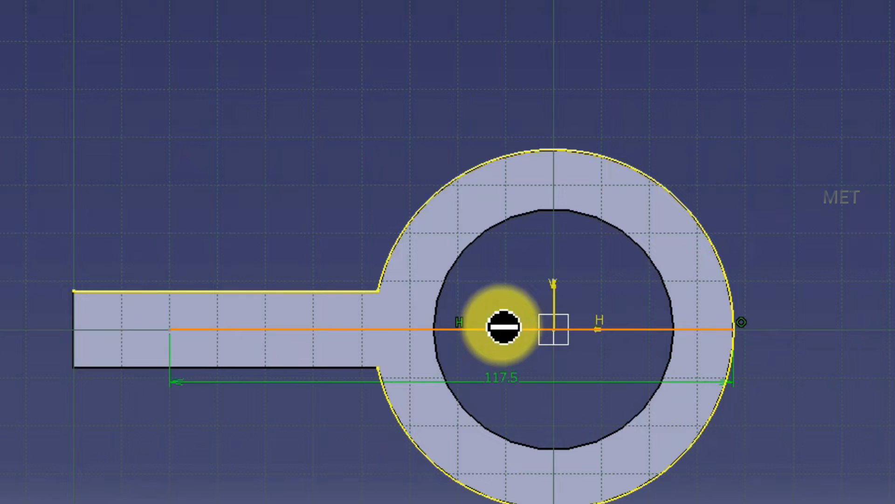
click(471, 44)
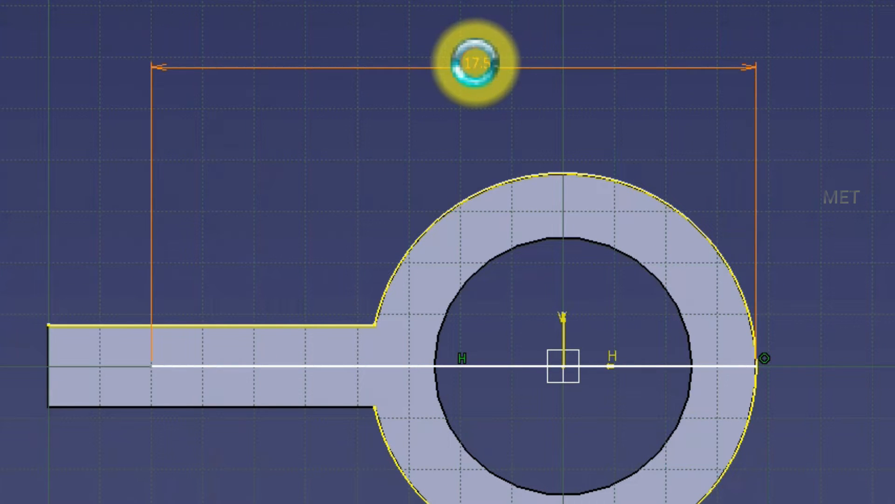
double_click(474, 63)
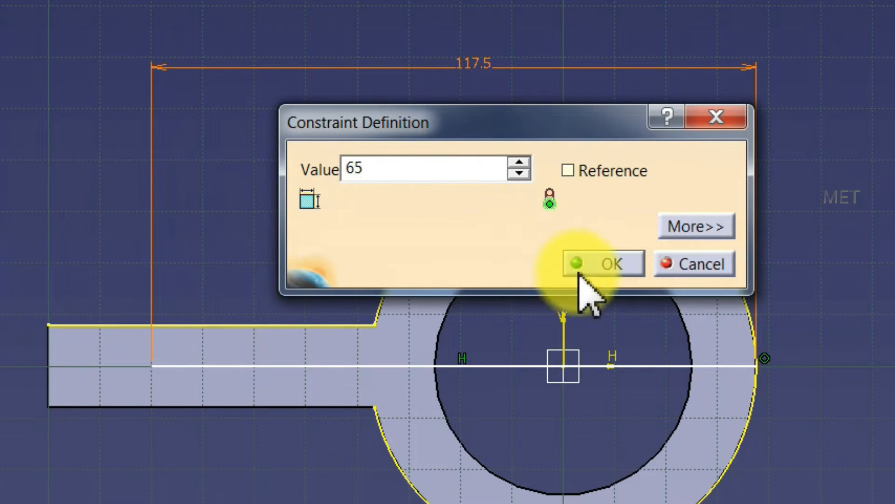
click(601, 264)
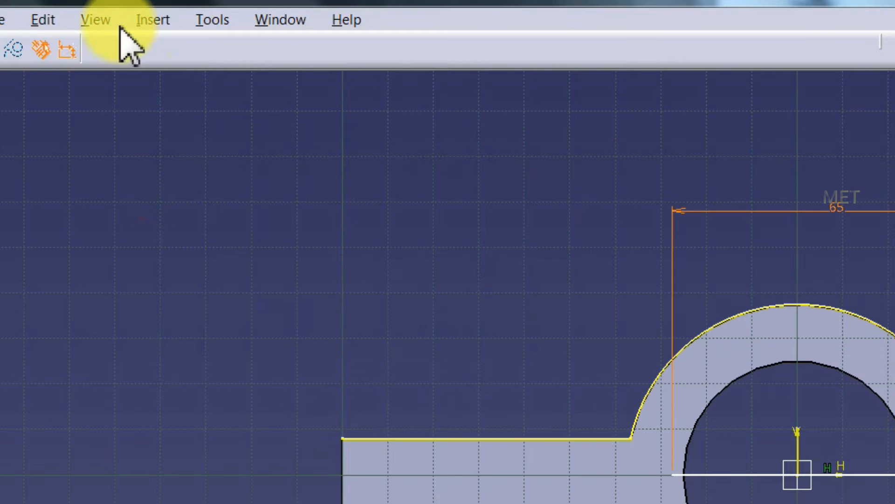
Step: Sketch a circle about 156 mm in diameter centred on the horizontal line's inner endpoint
click(186, 18)
mouse_move(227, 52)
mouse_move(434, 131)
click(471, 132)
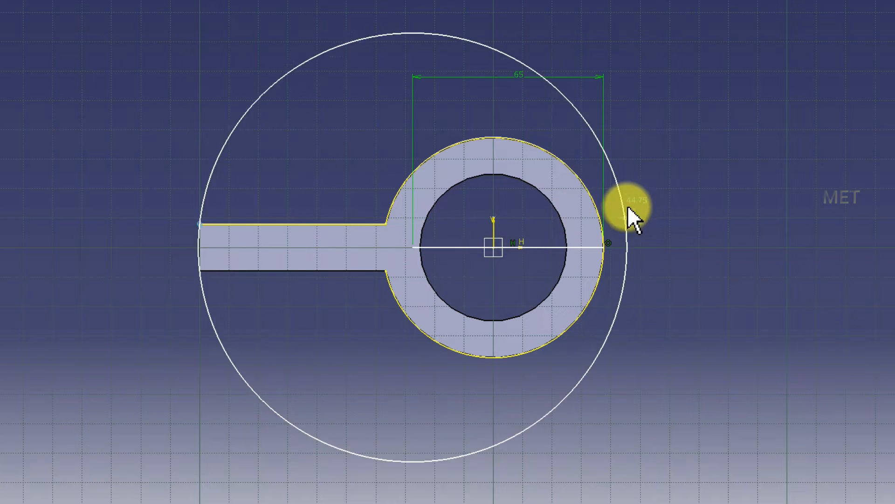
click(642, 206)
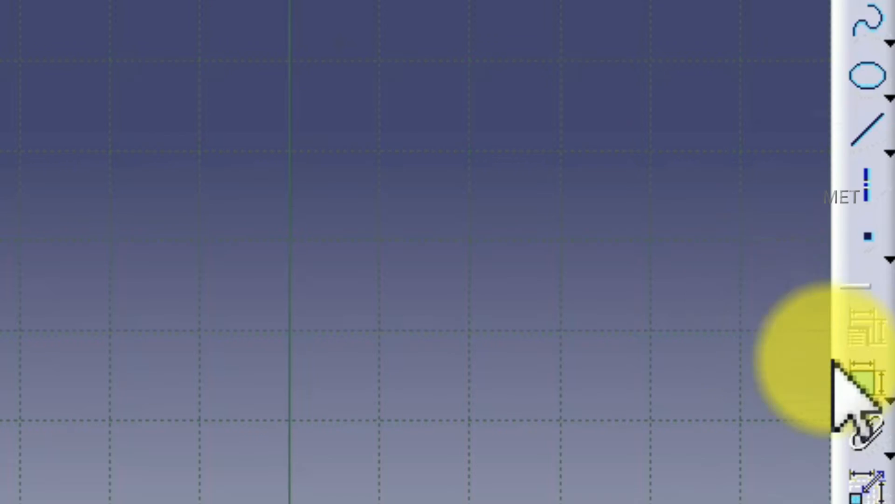
Step: Dimension the large circle and set its diameter to 130 mm
click(862, 382)
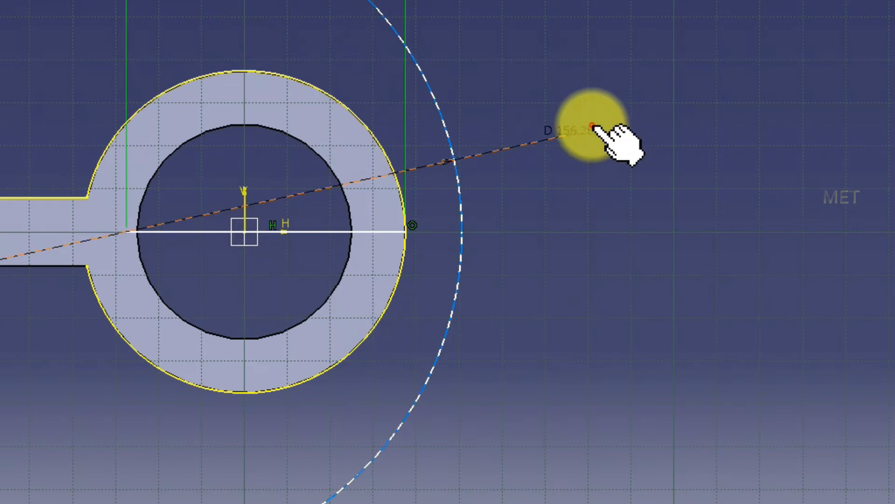
double_click(702, 207)
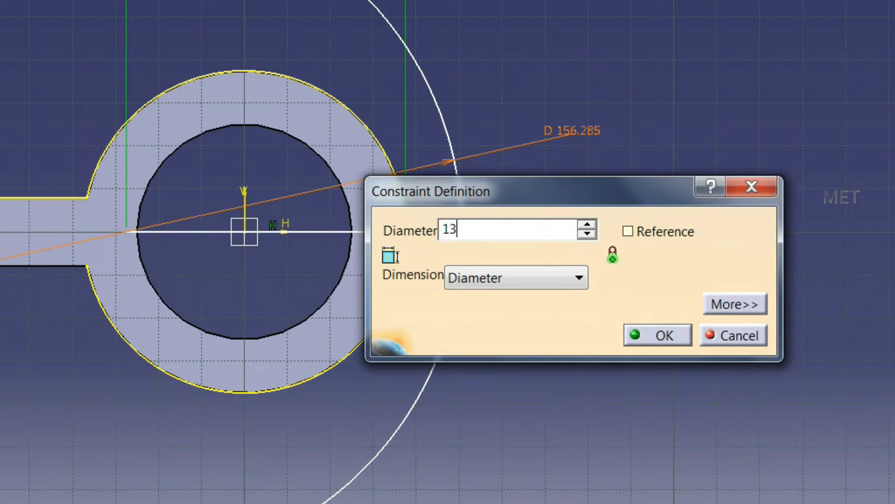
click(643, 331)
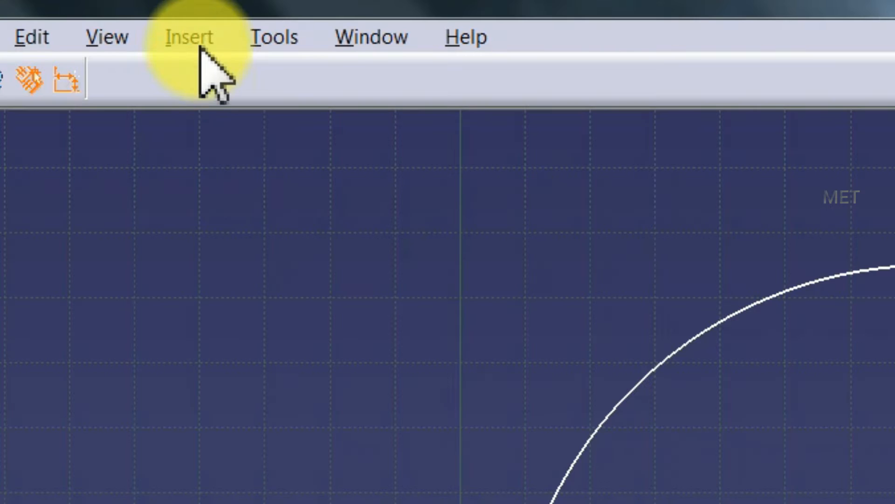
Step: Sketch connected lines from the large circle's centre up to its top, horizontally to above the arm's end, and down to the arm's upper corner
click(187, 20)
mouse_move(232, 53)
click(396, 136)
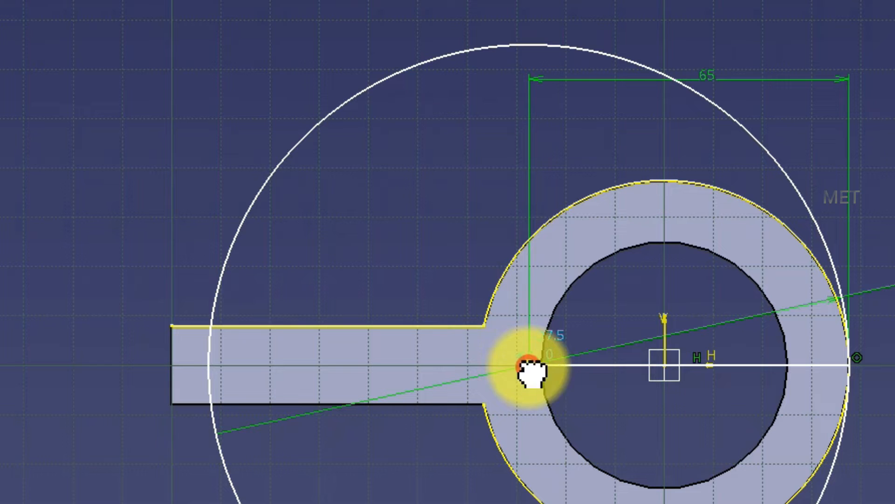
click(529, 366)
click(558, 50)
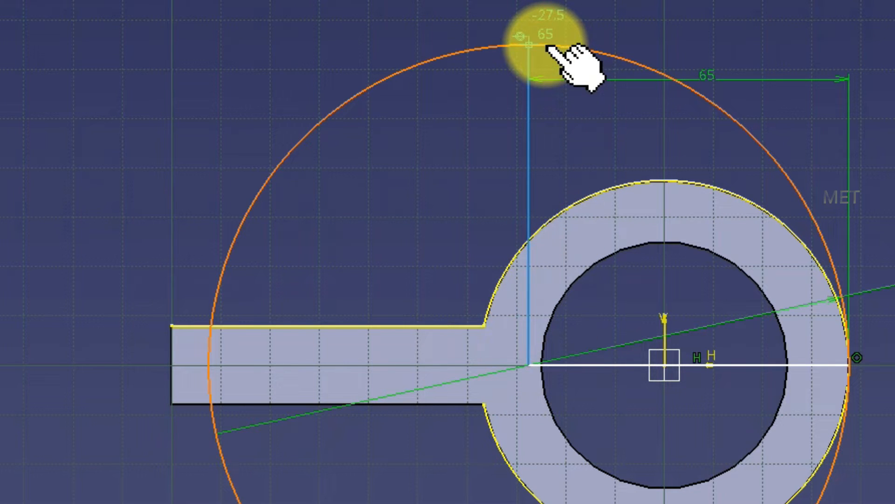
click(530, 45)
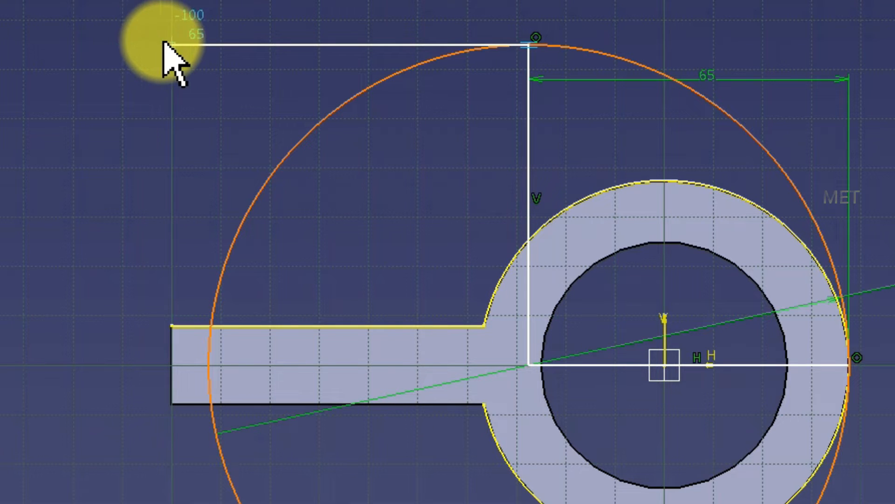
click(172, 45)
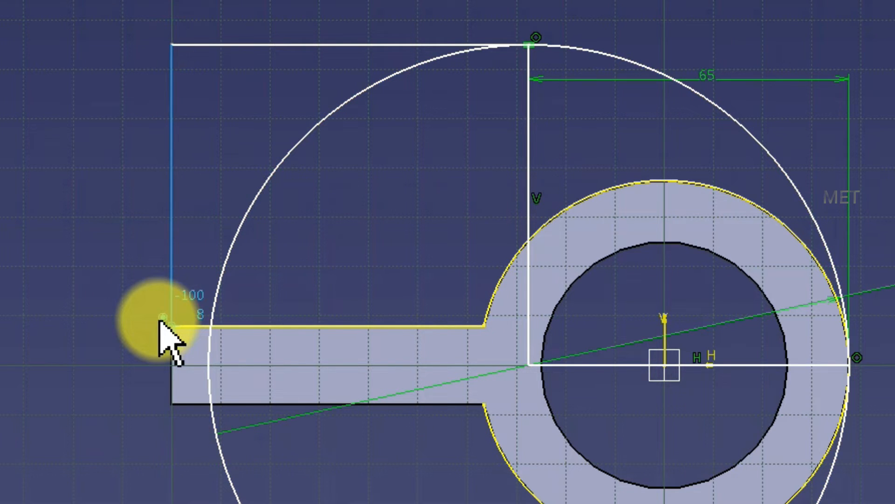
click(171, 325)
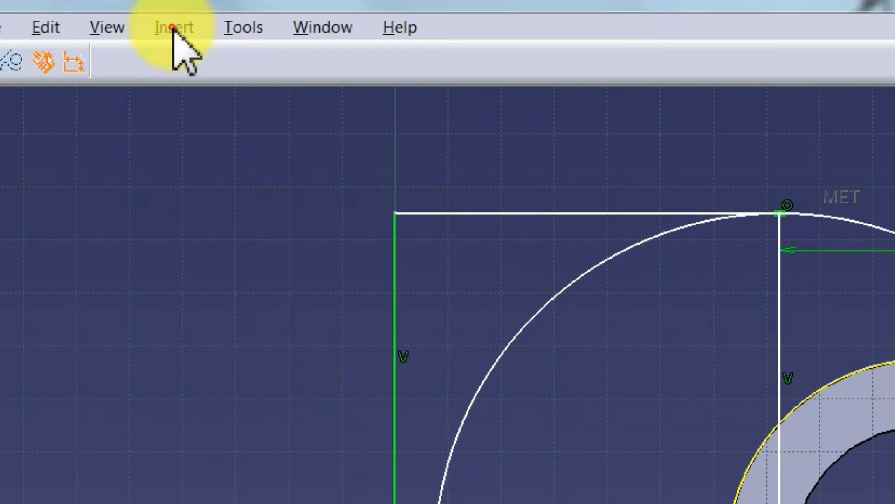
Step: Use Quick Trim to remove the vertical and horizontal lines that meet at the large circle's centre
click(187, 31)
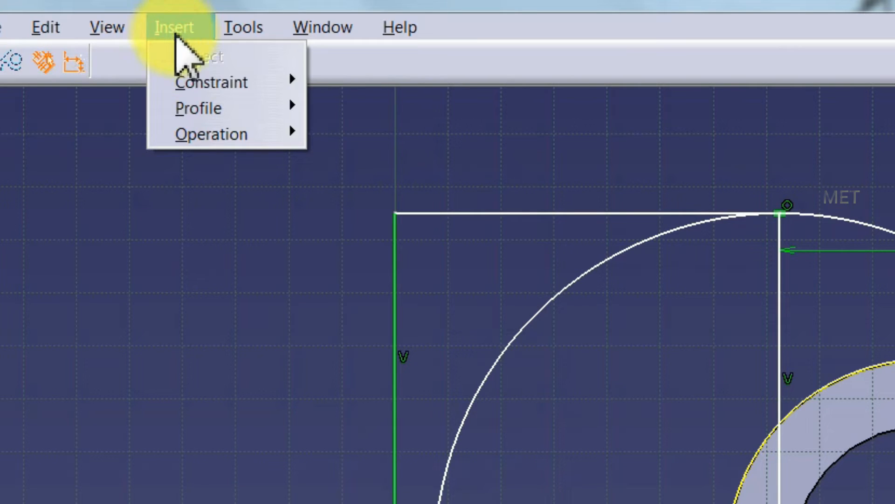
mouse_move(219, 134)
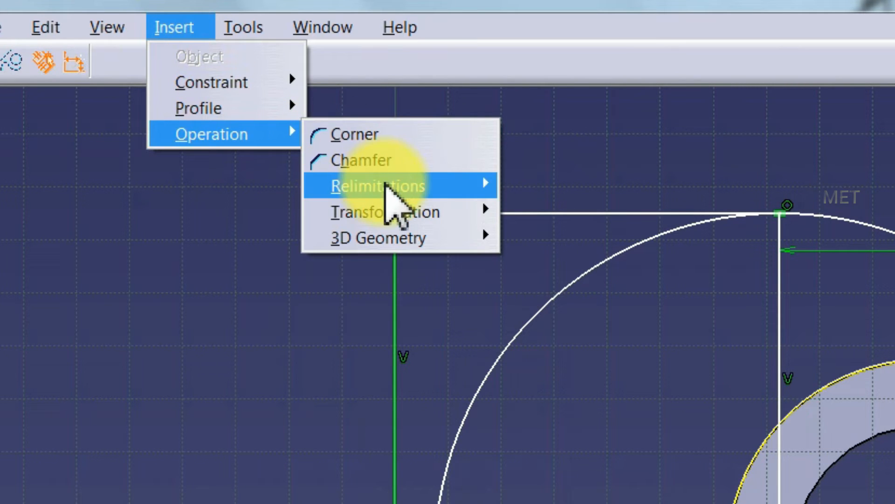
mouse_move(386, 187)
click(566, 236)
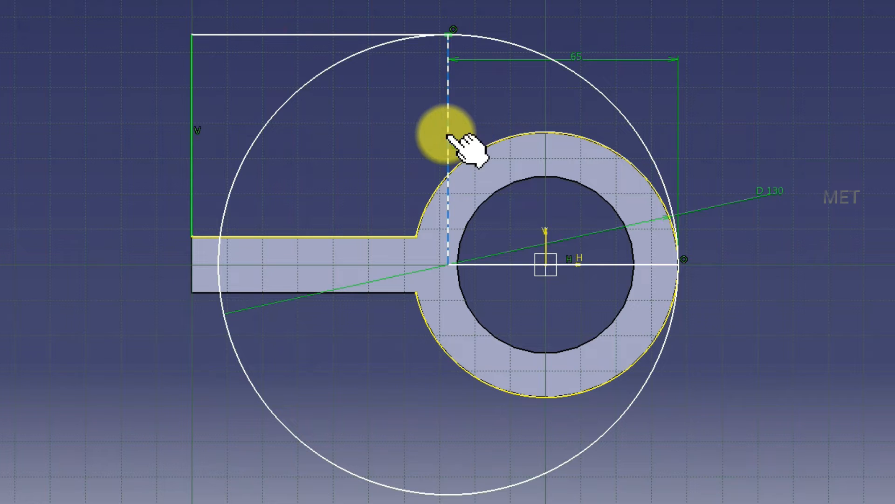
click(505, 263)
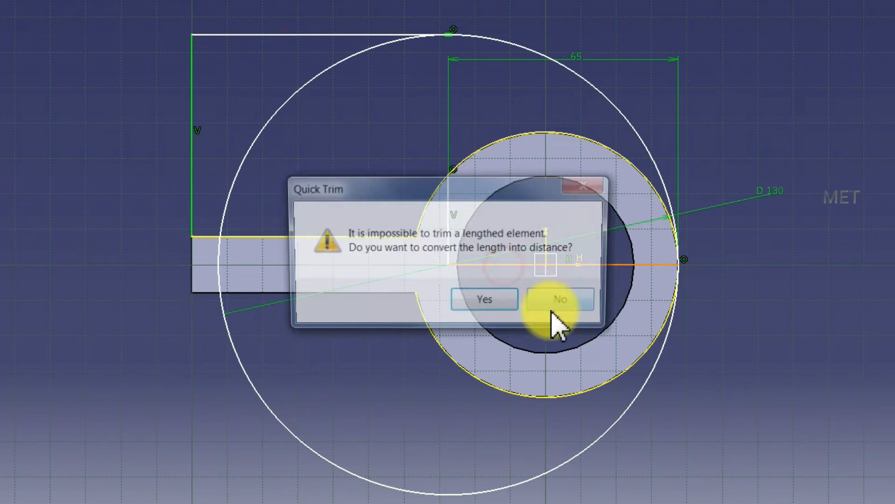
click(555, 296)
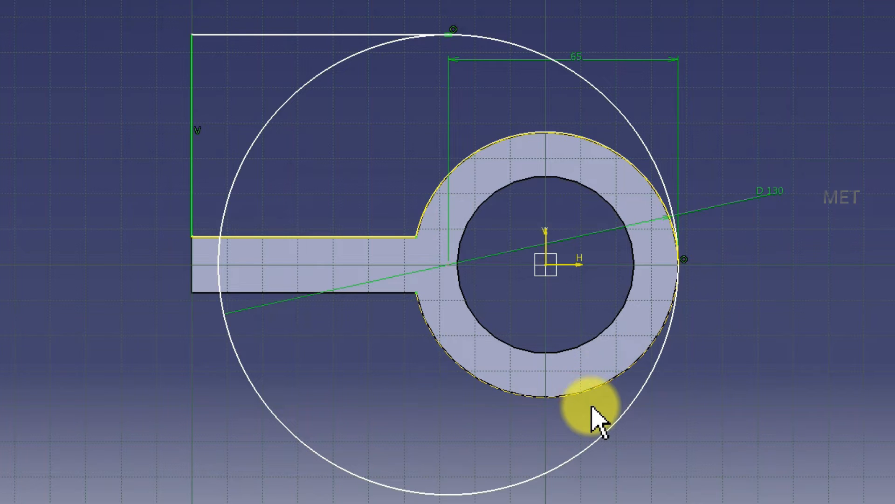
Step: Trim away the large circle's lower part and its arc over the arm, and exit the sketch
click(604, 434)
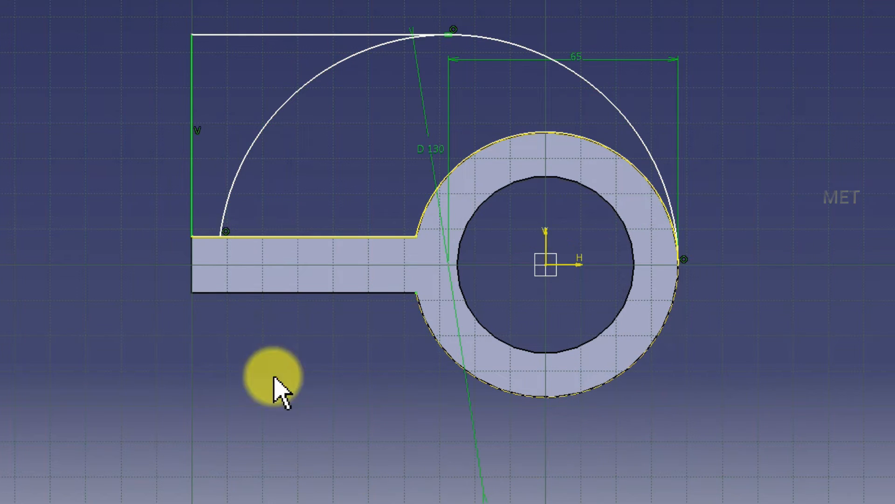
click(247, 159)
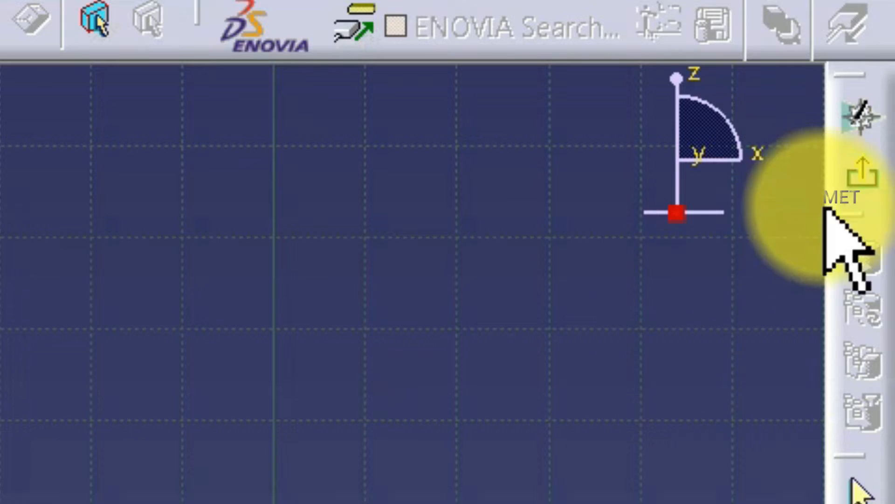
click(886, 75)
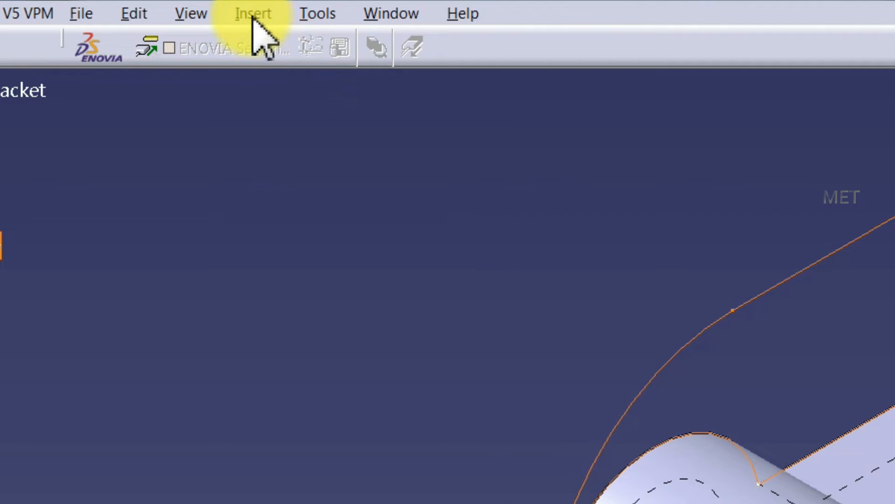
Step: Pad the bracket profile sketch 16 mm in the reversed direction
click(186, 20)
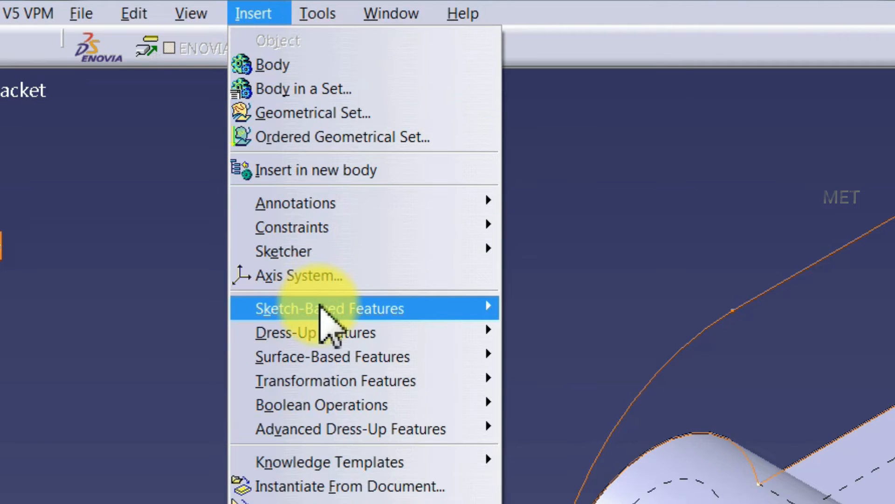
mouse_move(463, 309)
click(518, 309)
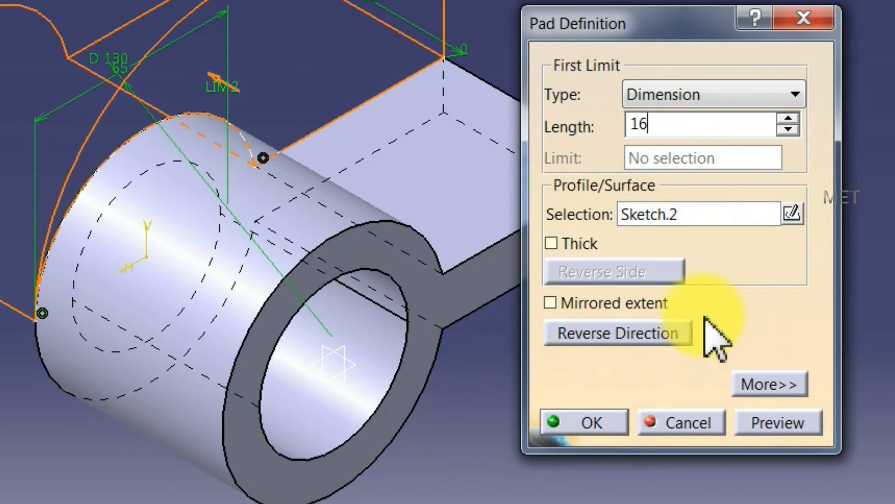
text(16)
click(642, 330)
click(607, 424)
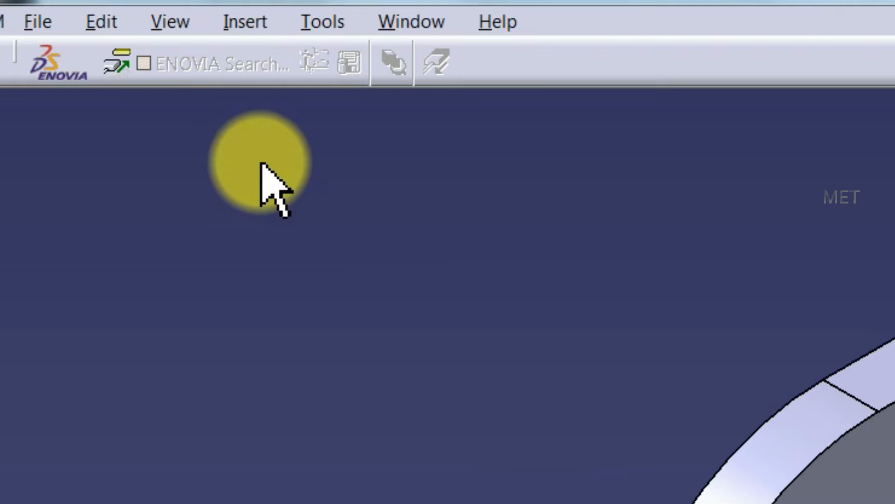
Step: Round the plate's upper outer corner edge and the arm's outer vertical edge with one edge fillet
click(188, 21)
mouse_move(356, 406)
click(669, 400)
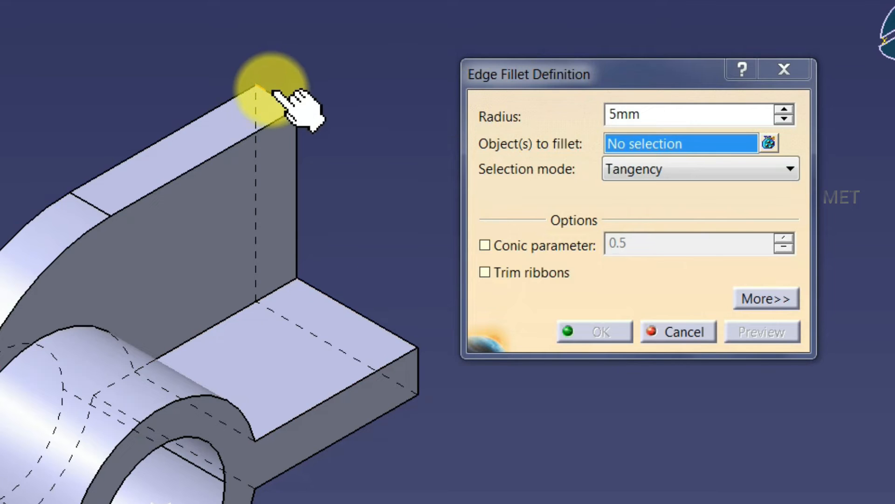
click(274, 91)
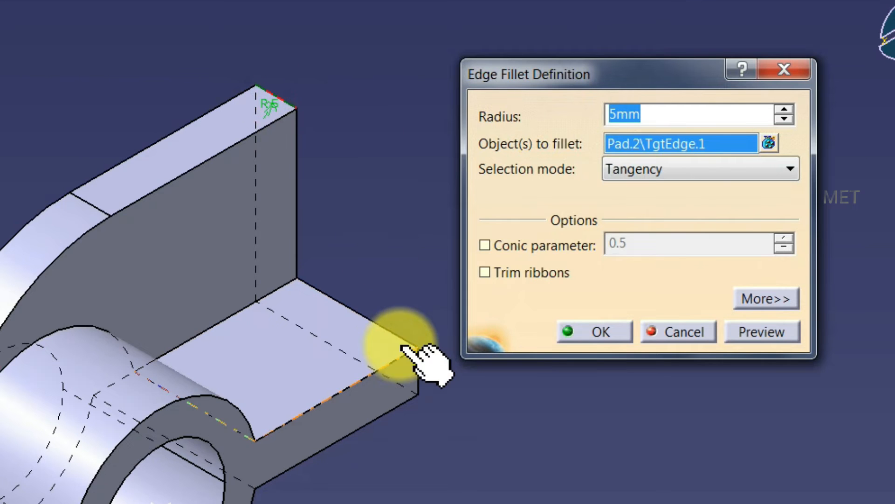
click(421, 373)
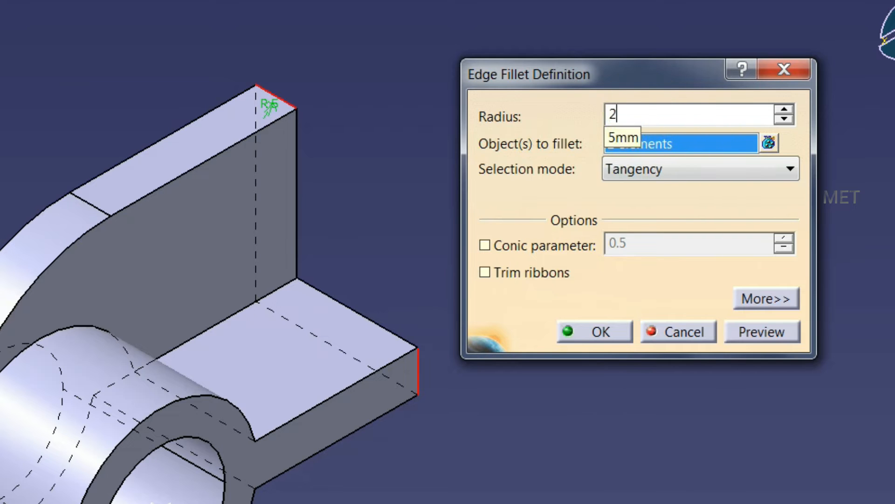
click(607, 329)
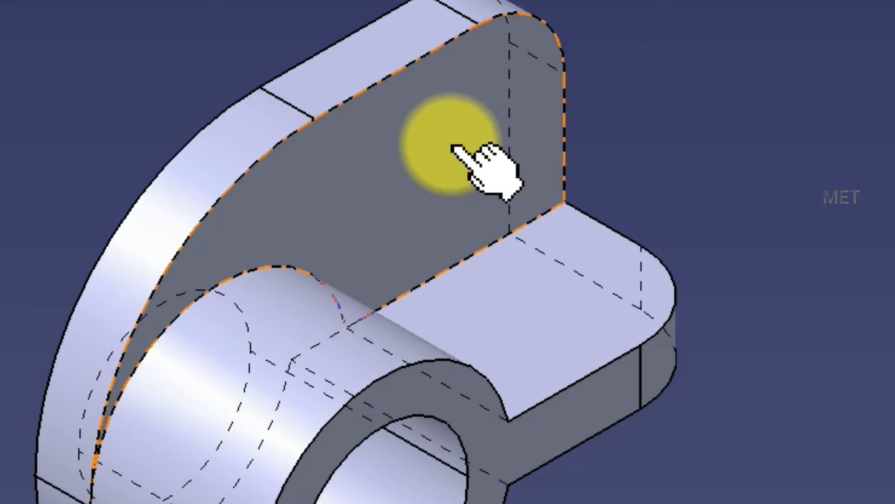
Step: Start a sketch on the plate's face beside the arm and draw a circle about 28 mm in diameter near the rounded corner
click(481, 191)
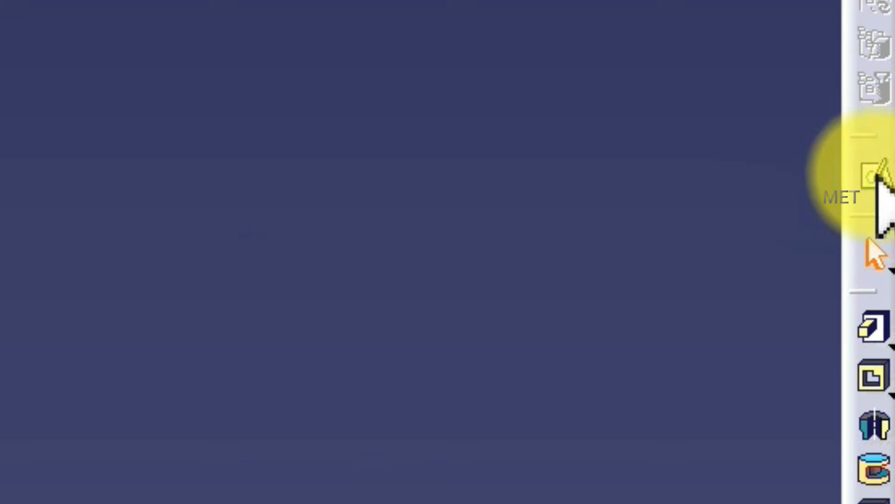
click(887, 148)
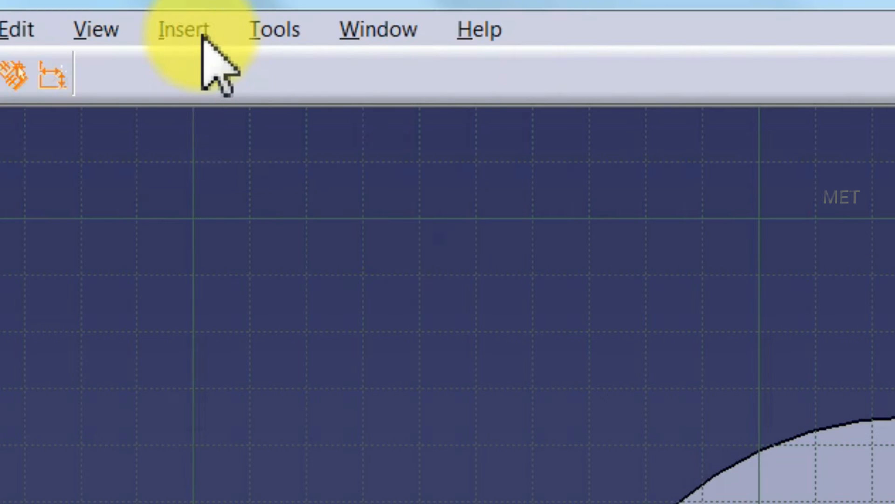
click(185, 16)
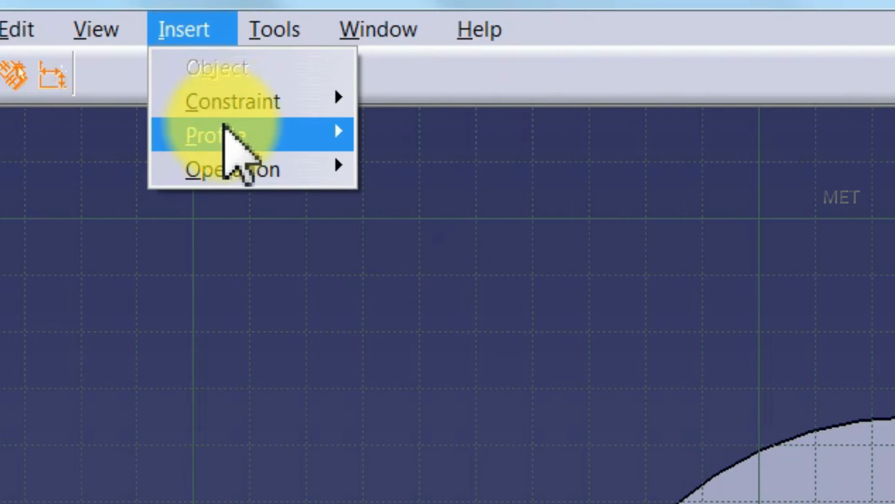
mouse_move(210, 51)
mouse_move(536, 202)
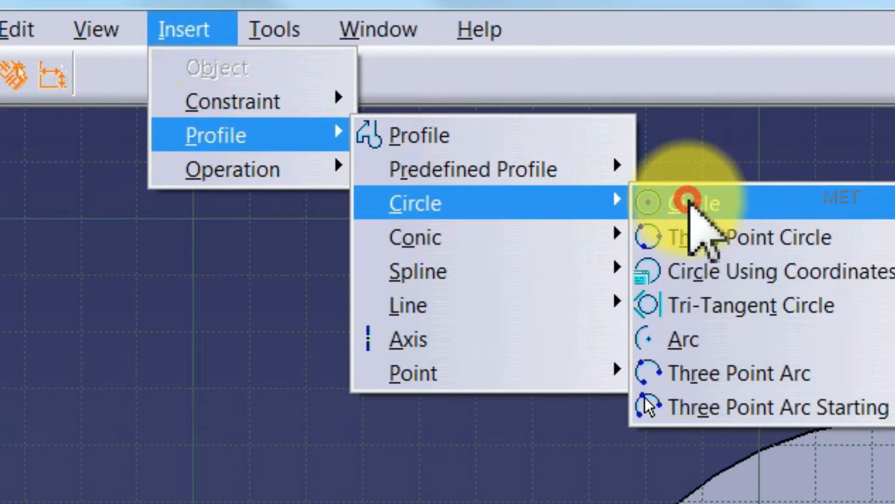
click(691, 199)
click(589, 188)
click(636, 143)
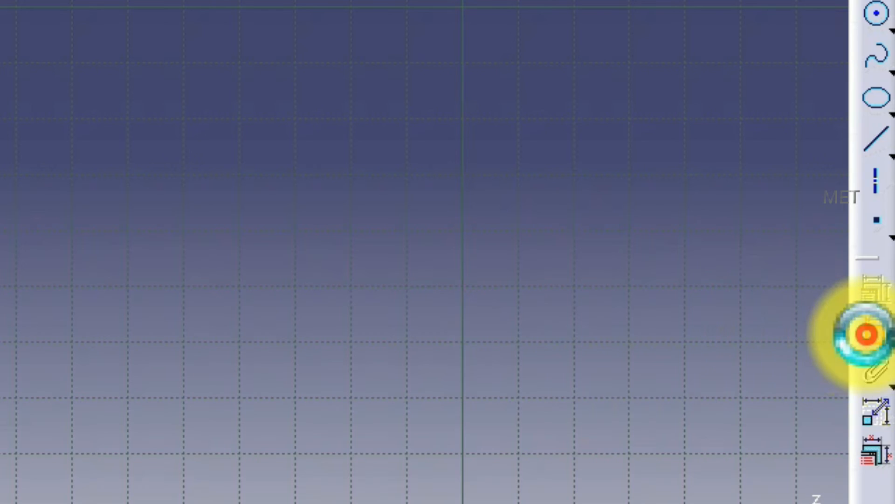
Step: Dimension the circle centre's distances from the vertical axis and from the arm's upper edge
click(867, 333)
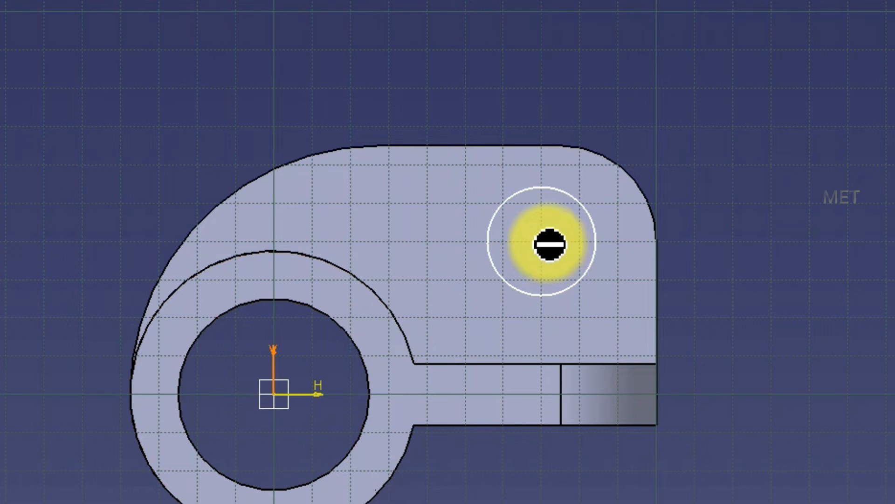
click(541, 242)
click(406, 66)
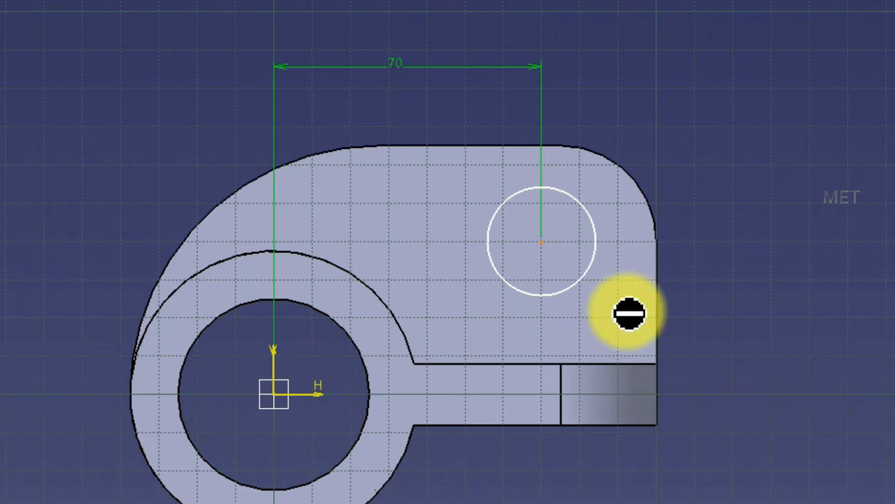
click(552, 364)
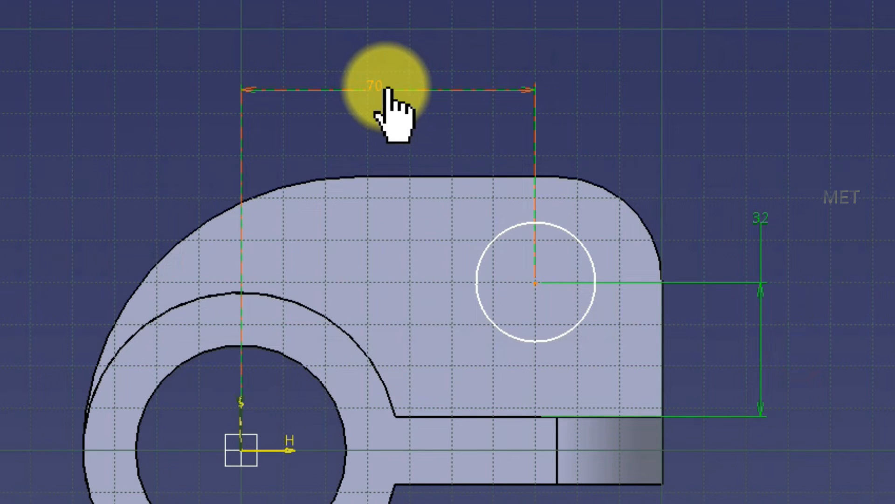
Step: Set the circle centre's distance to 75 mm from the vertical axis and 32 mm from the arm's upper edge
double_click(402, 66)
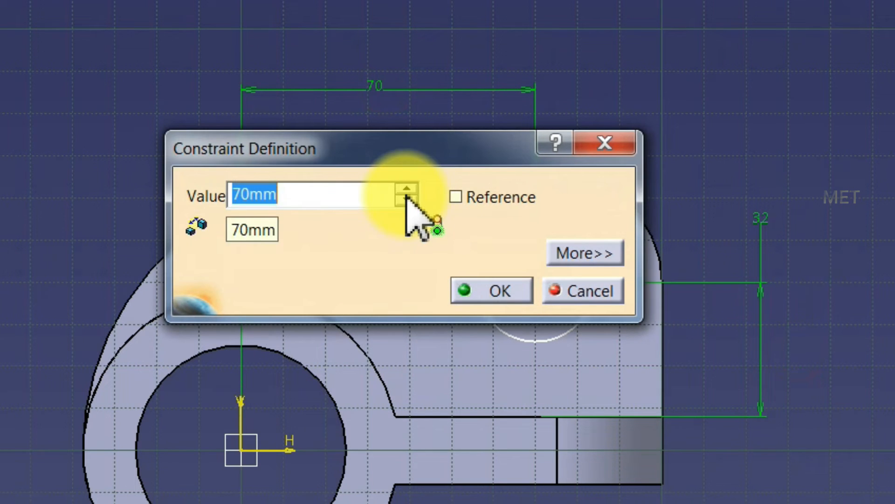
text(75)
click(485, 298)
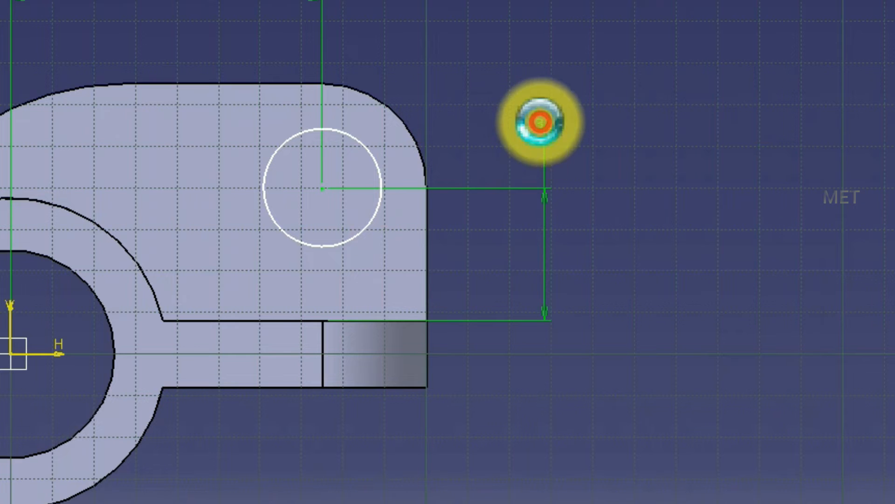
double_click(540, 122)
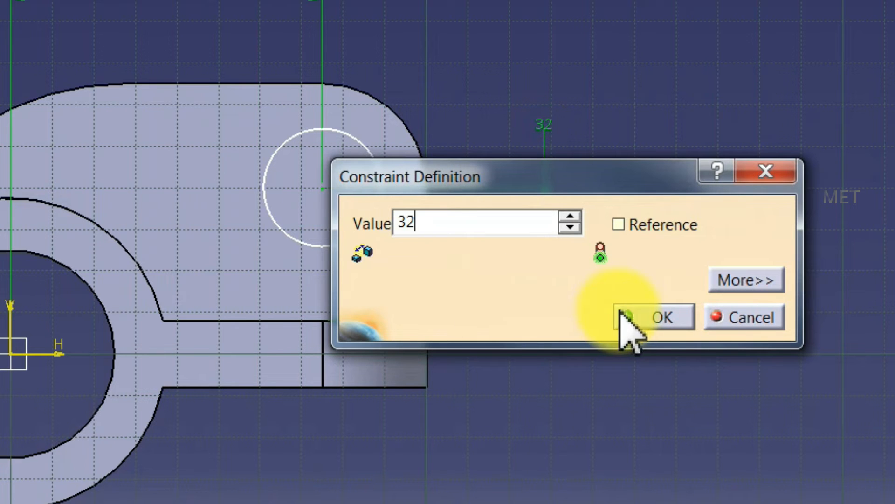
click(668, 316)
Step: Dimension the circle's diameter, set it to 22 mm, and exit the sketch
click(504, 197)
click(603, 72)
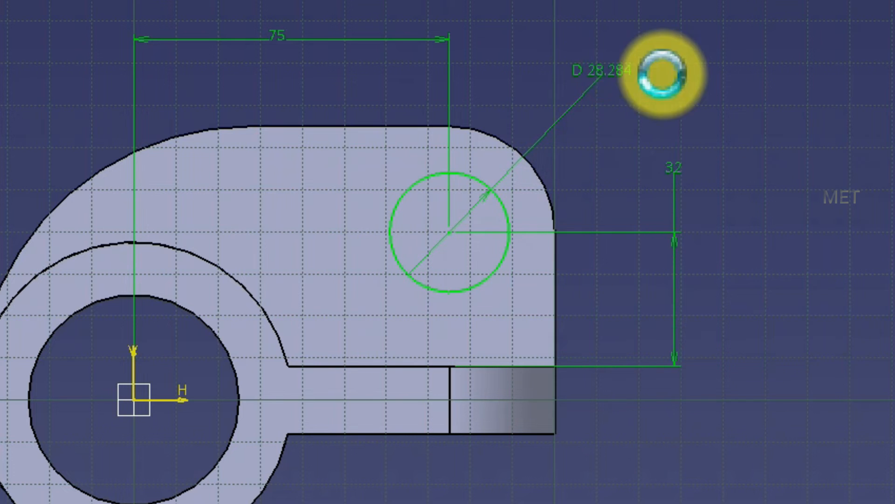
double_click(608, 74)
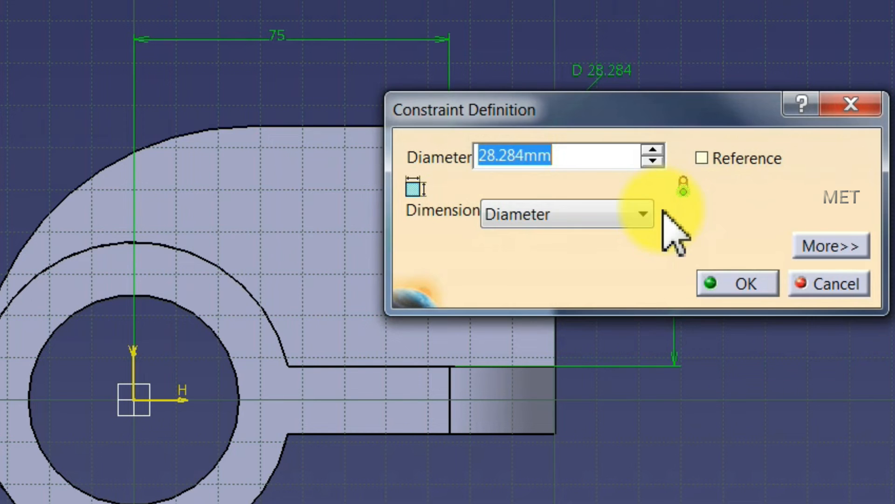
text(22)
click(746, 285)
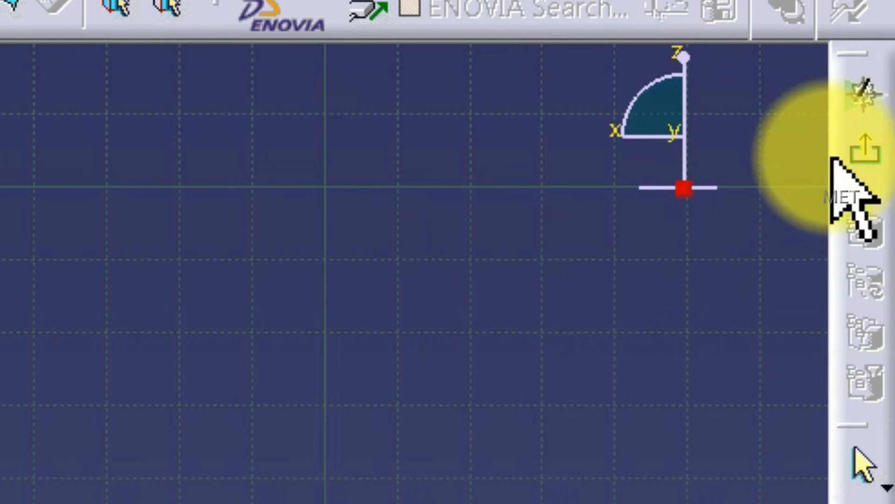
click(866, 148)
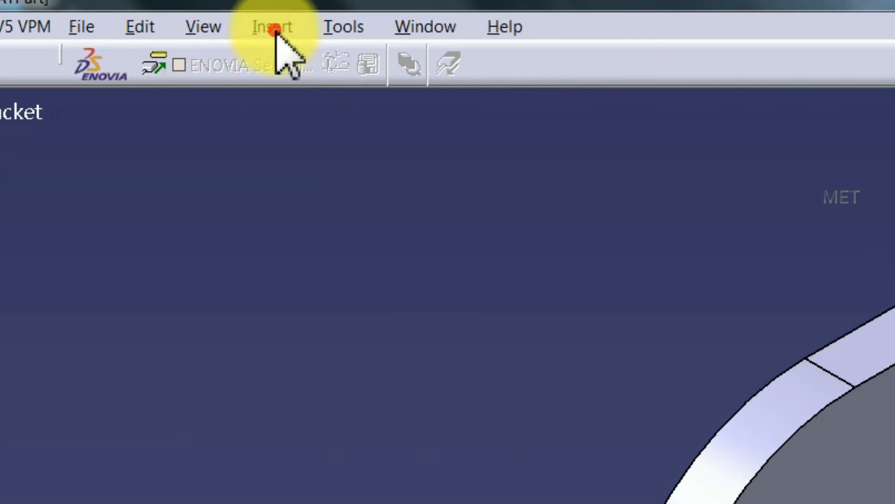
Step: Cut the circle sketch through the plate as a pocket with the Up to next limit
click(187, 18)
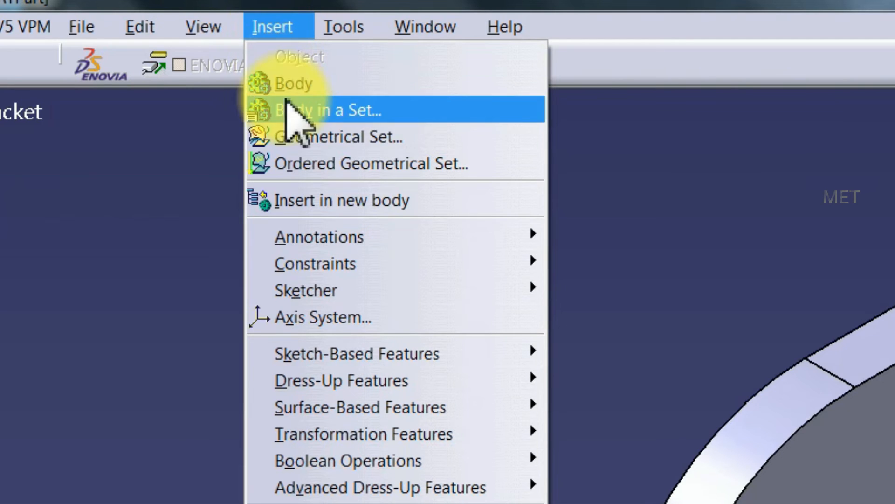
mouse_move(215, 155)
click(609, 379)
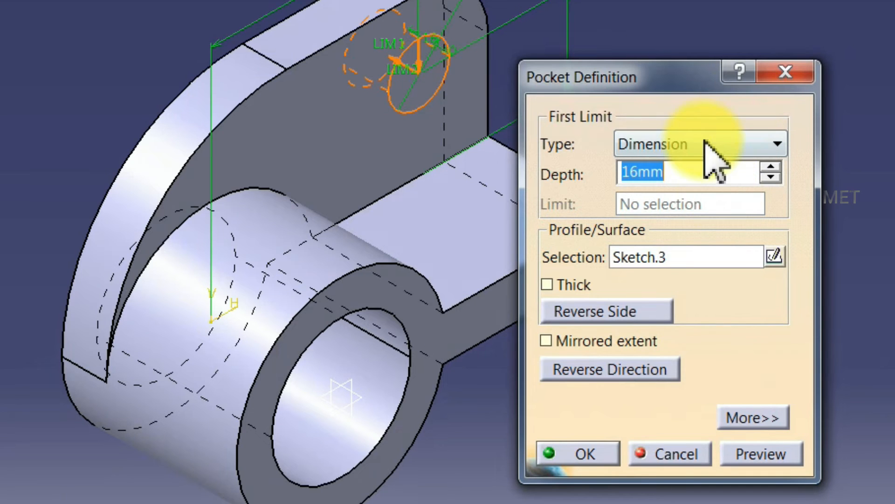
click(706, 143)
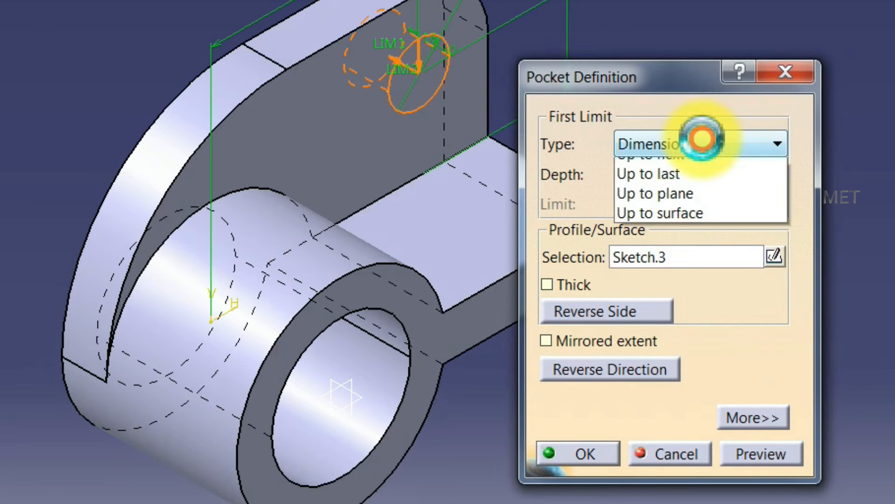
click(704, 189)
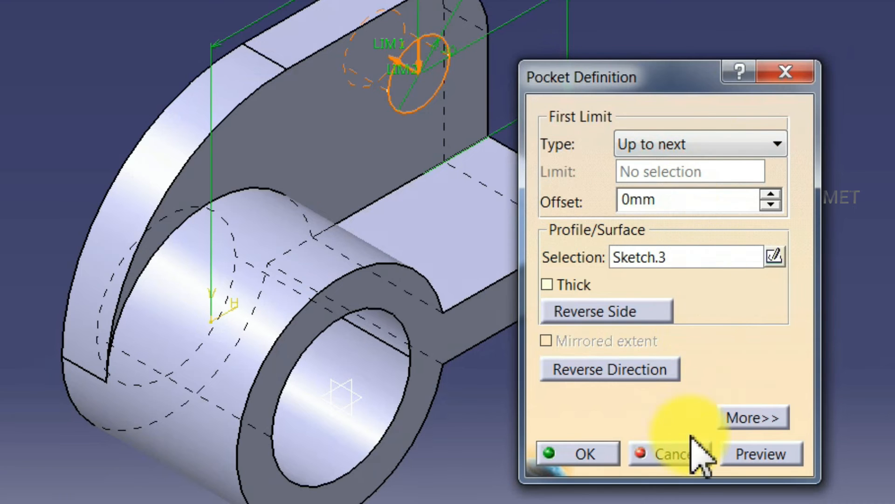
click(618, 460)
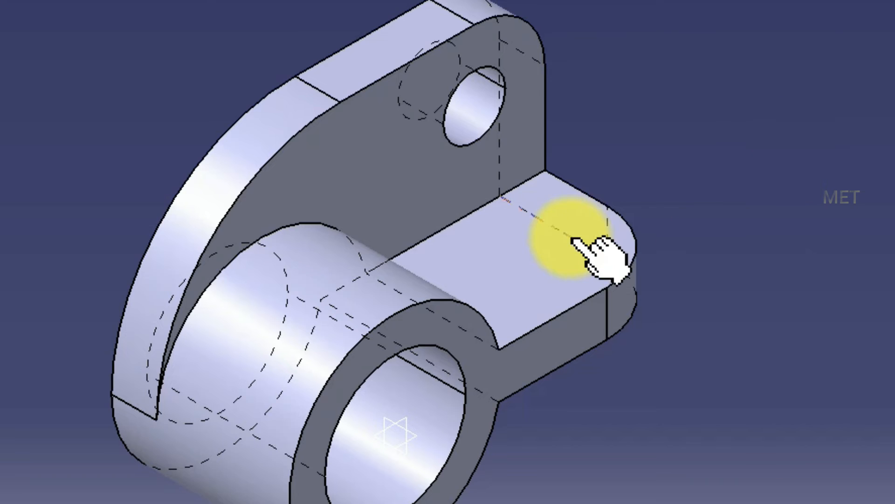
Step: Open a sketch on the arm's flat upper face and draw a circle about 20 mm in diameter near the rounded corner
click(572, 240)
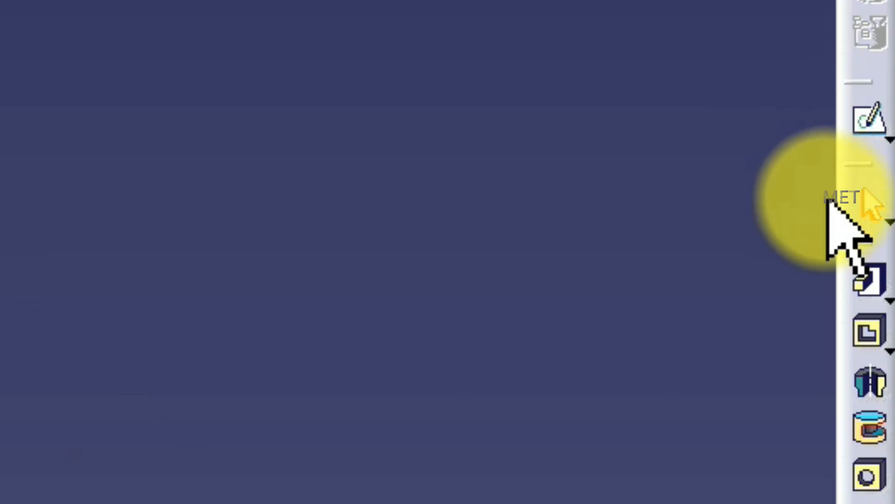
click(866, 126)
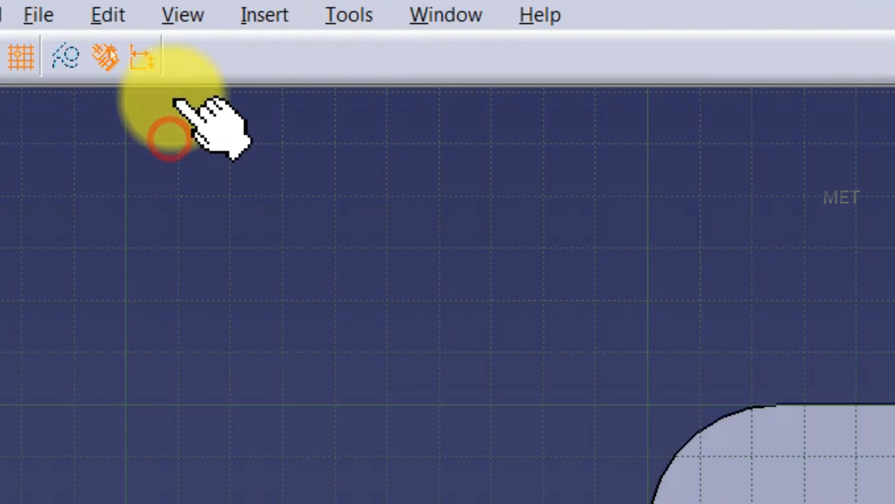
click(185, 16)
mouse_move(308, 112)
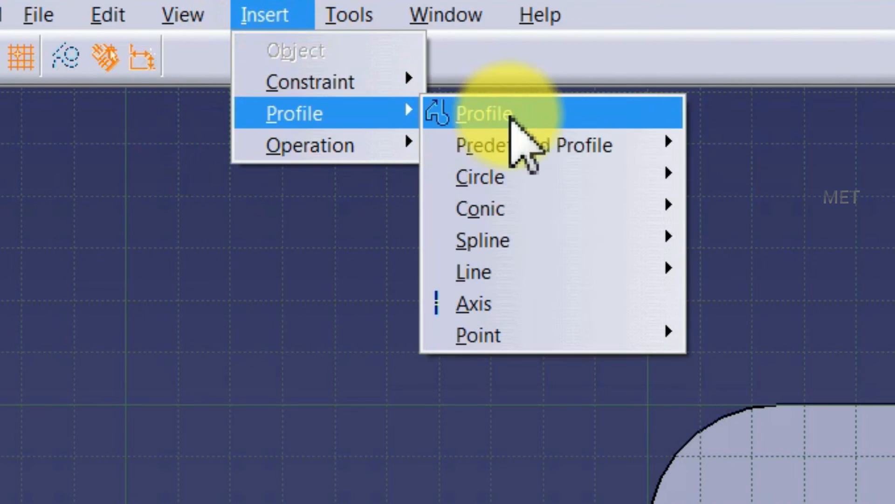
mouse_move(536, 180)
click(721, 178)
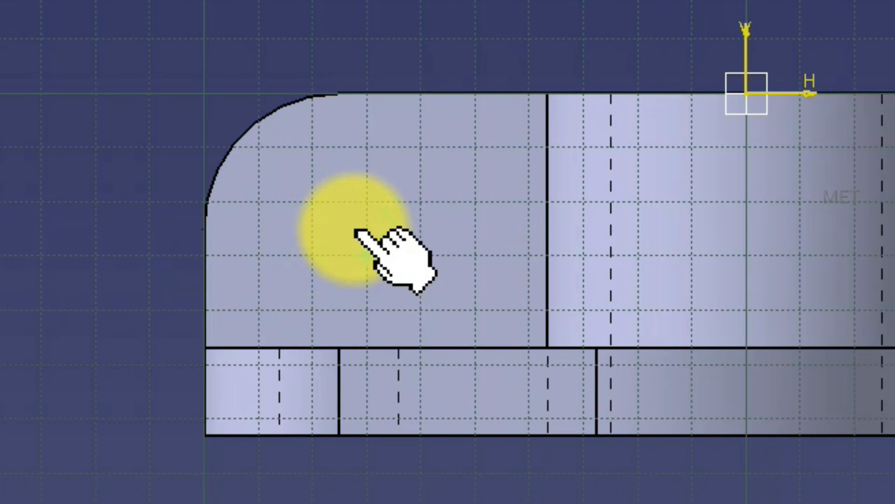
click(366, 201)
click(415, 192)
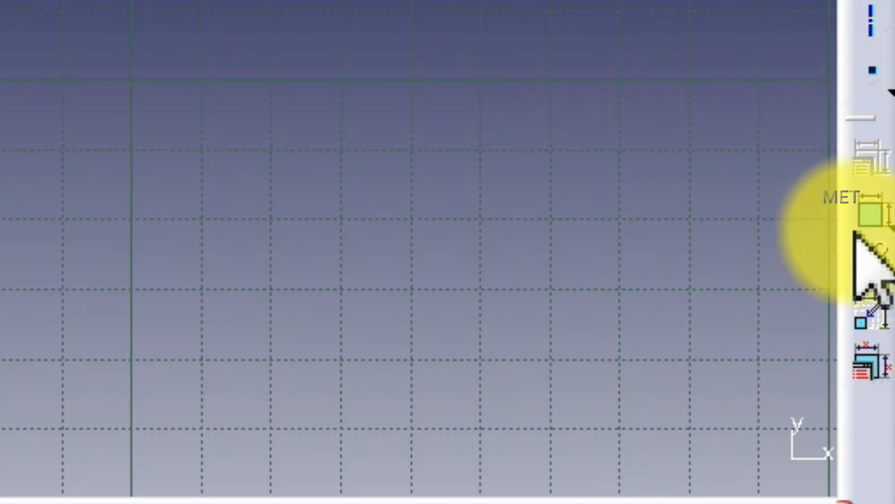
Step: Dimension the new circle centre's distances from the vertical axis and from the face's straight outer edge beside the rounded corner
click(886, 397)
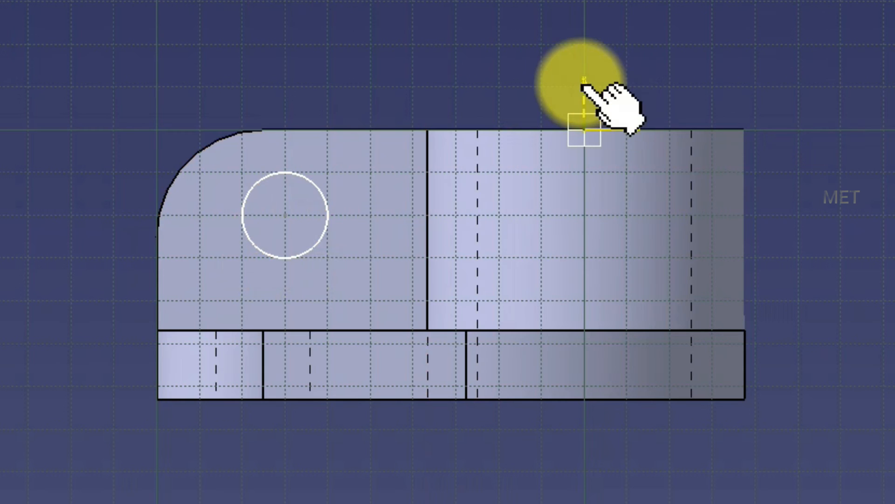
click(583, 86)
click(282, 217)
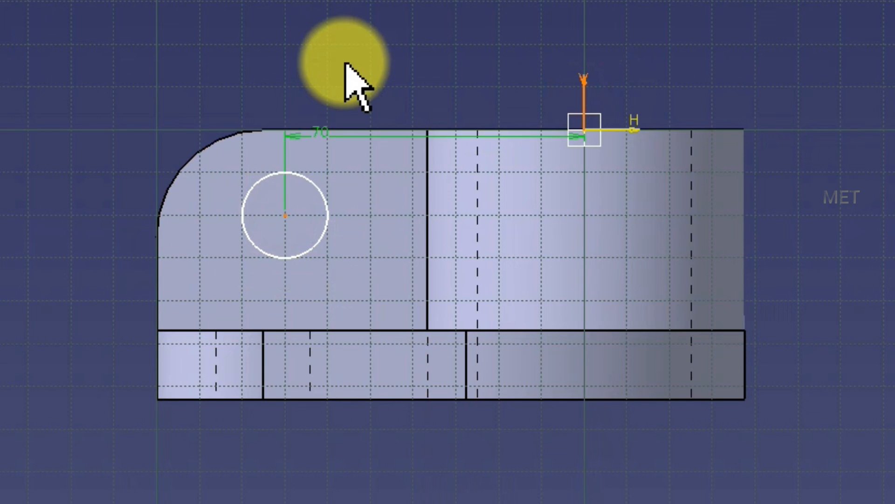
click(348, 45)
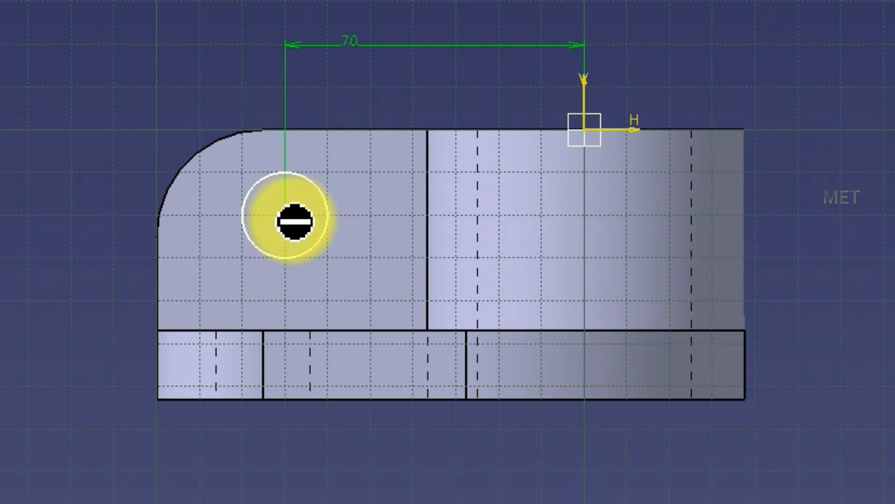
click(286, 216)
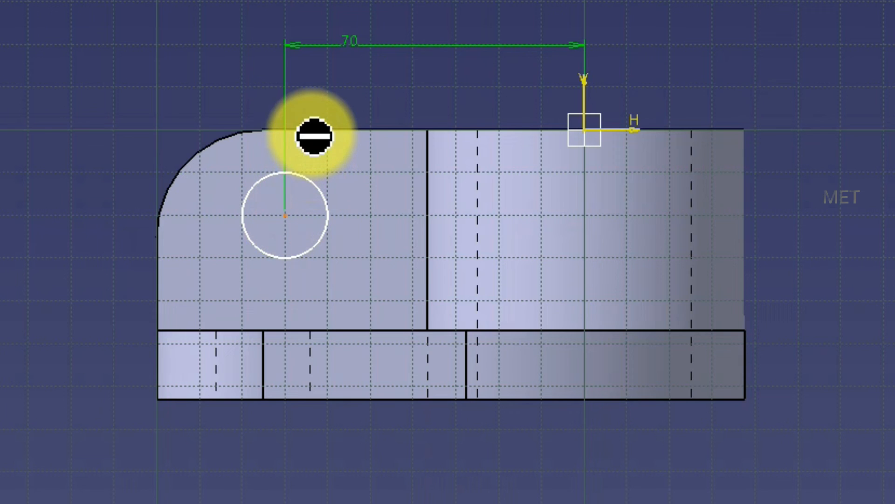
click(317, 130)
click(126, 8)
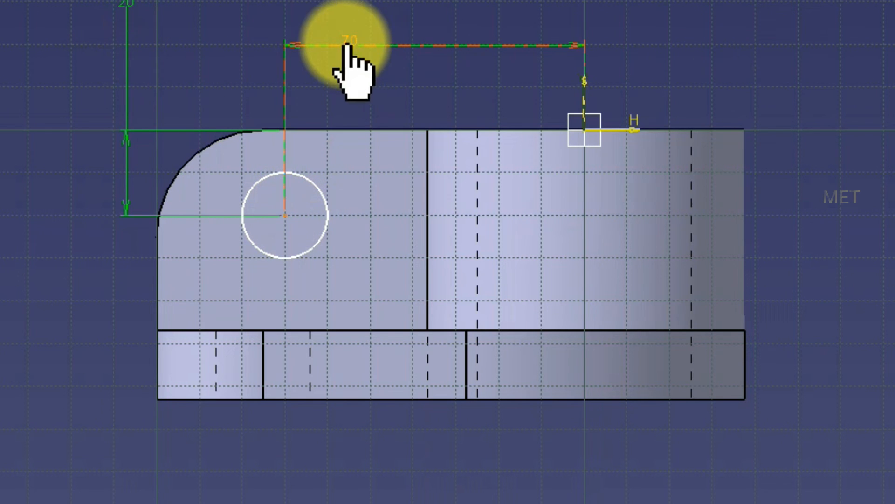
Step: Dimension the diameter of the circle on the arm at 20 mm
click(327, 205)
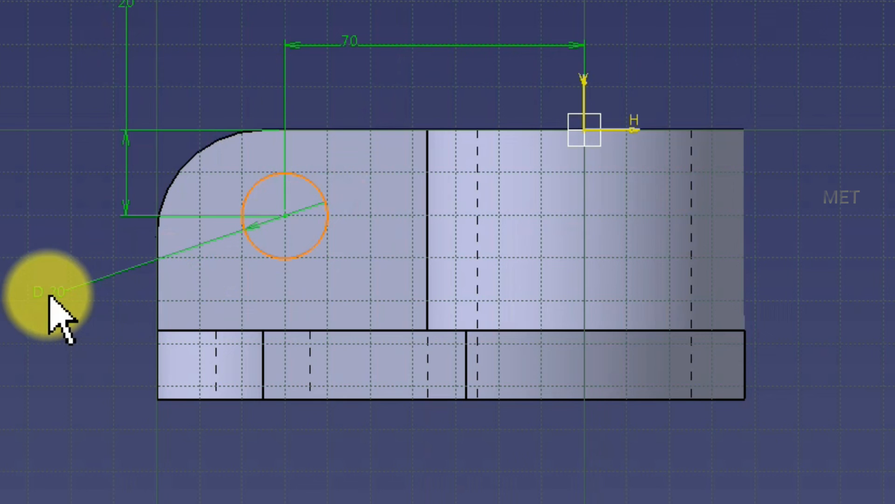
click(57, 291)
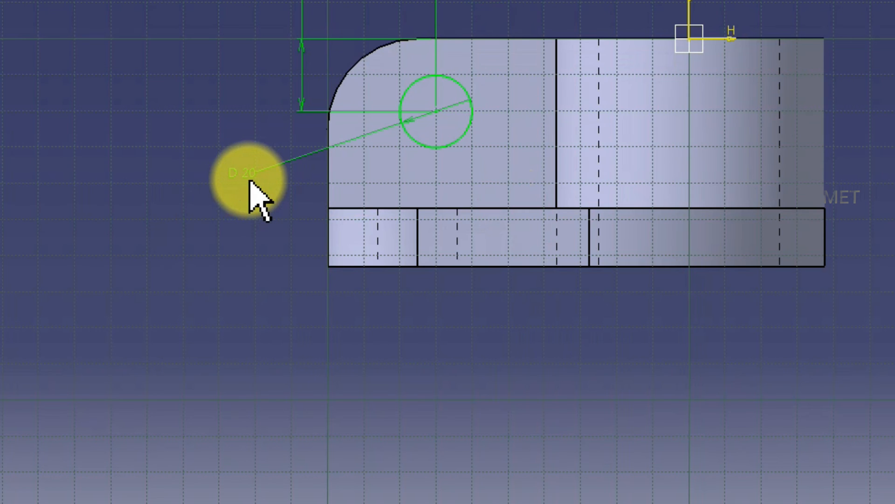
double_click(248, 171)
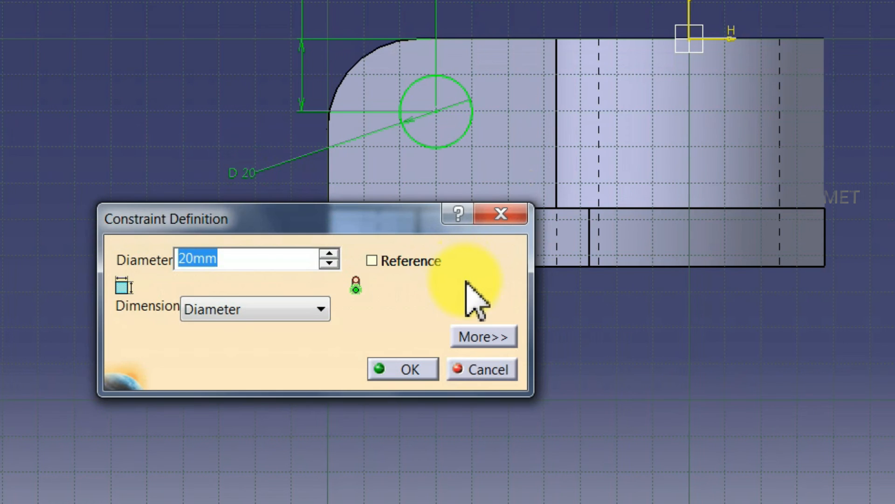
click(415, 371)
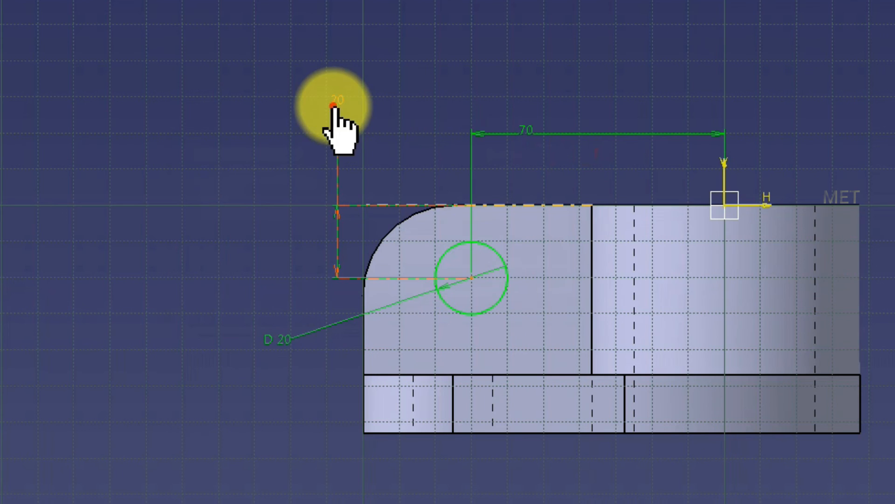
Step: Set the circle centre 25 mm from the arm's outer edge, edit its distance from the vertical axis, and exit the sketch
double_click(336, 101)
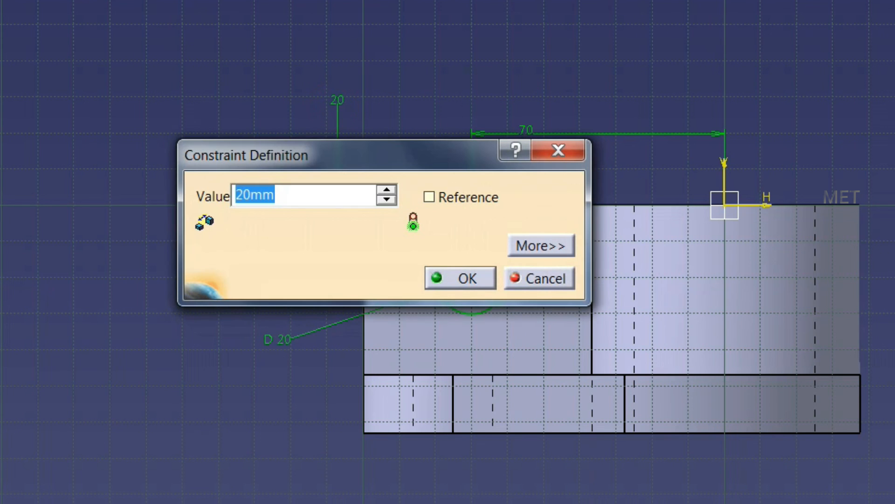
click(466, 279)
double_click(526, 131)
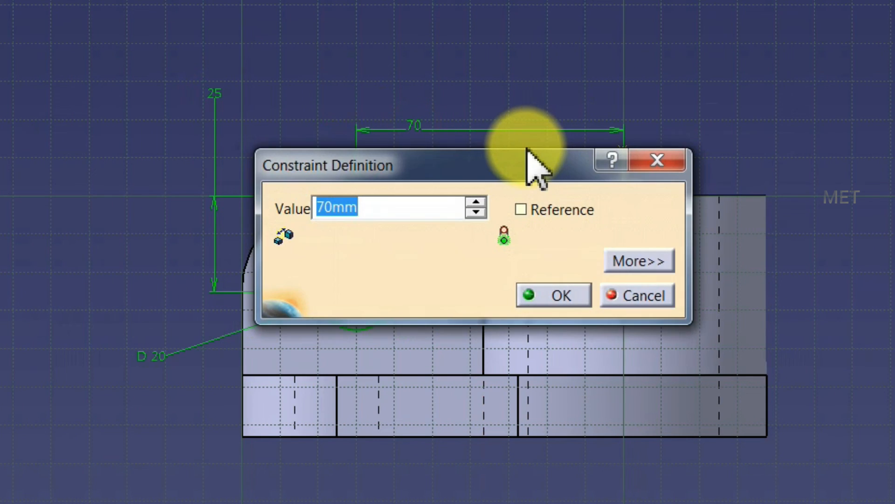
click(561, 287)
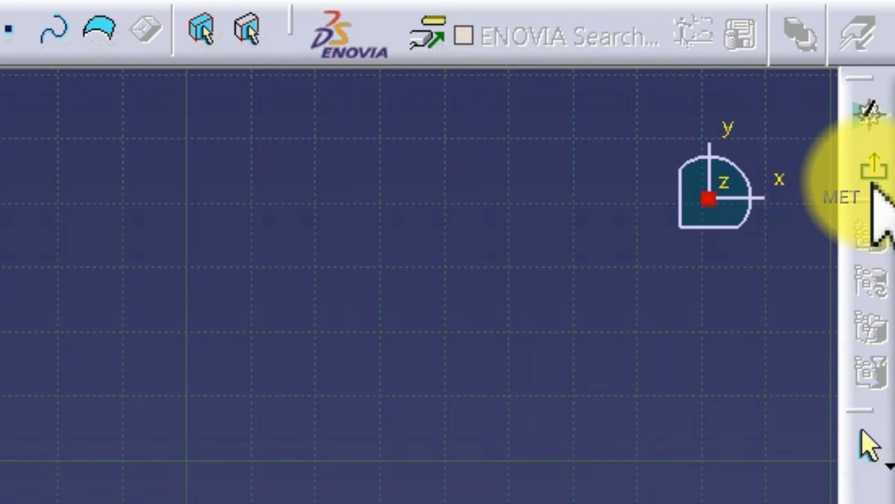
click(886, 73)
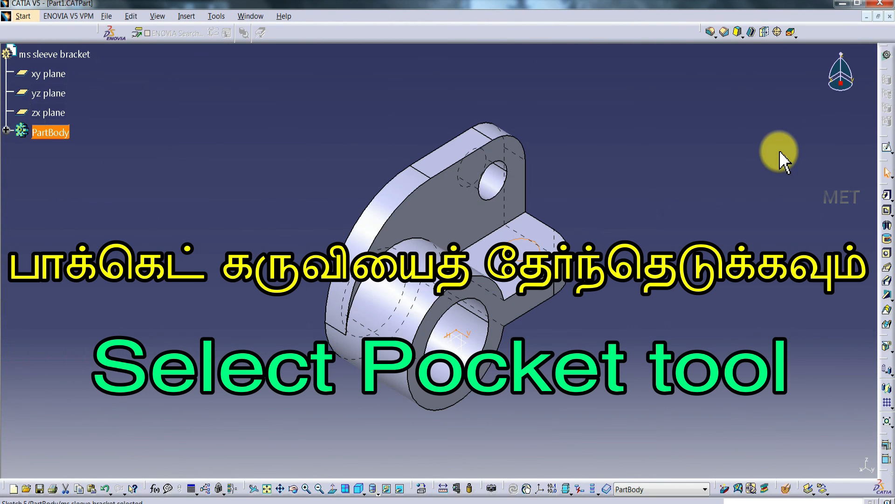
Step: Cut the circle sketch through the arm as a pocket with the Up to next limit
click(193, 16)
mouse_move(224, 152)
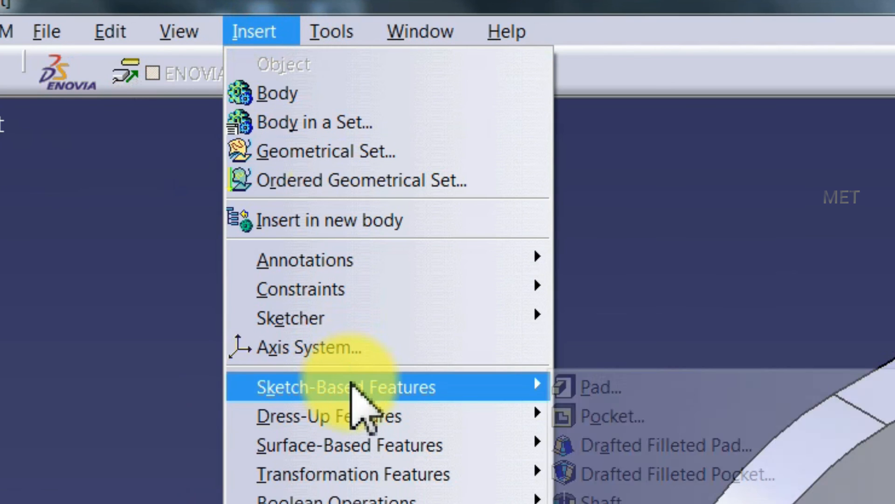
click(627, 414)
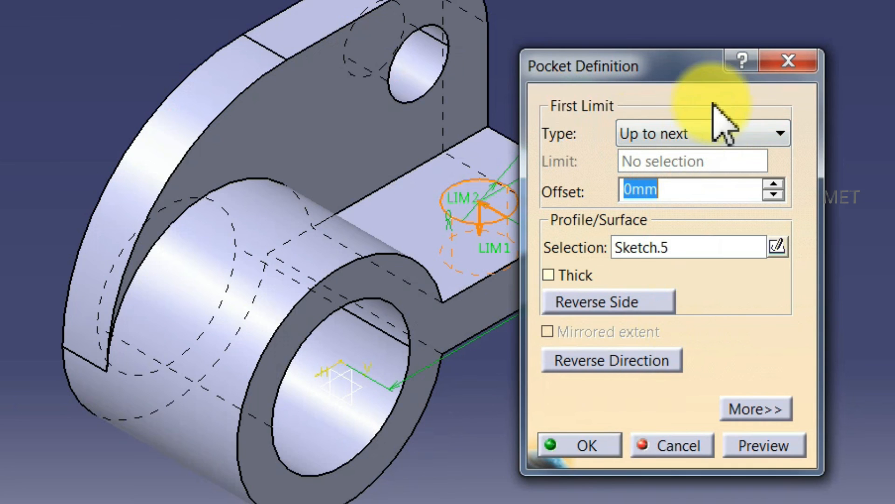
click(581, 445)
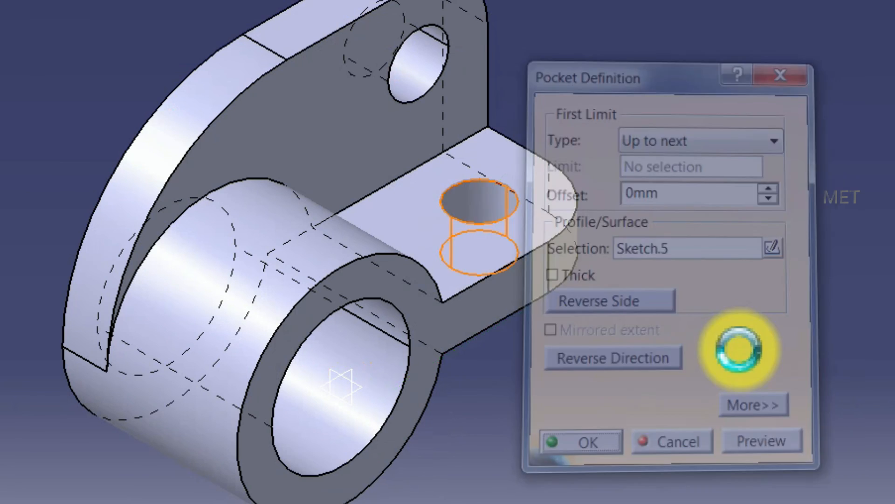